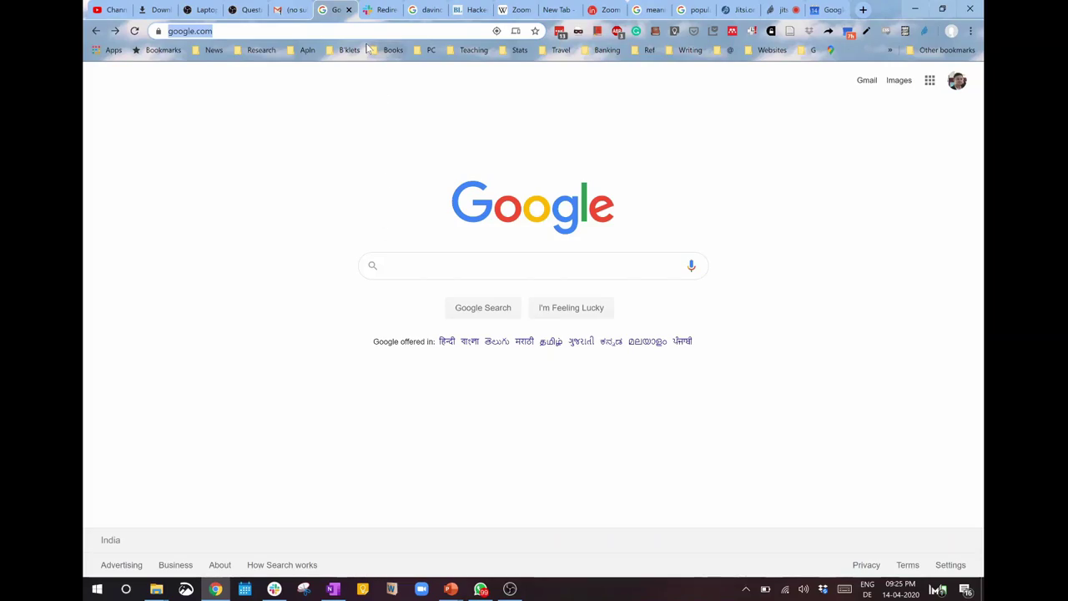
Step: Open the jitsi.org website and look over its home page
type("jitsi")
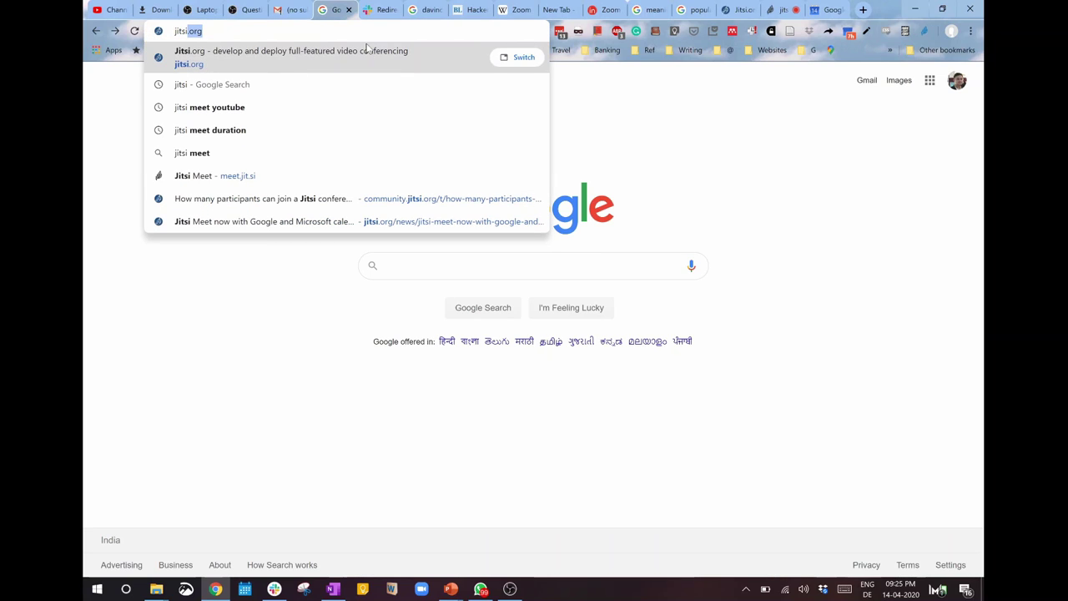
key("Return")
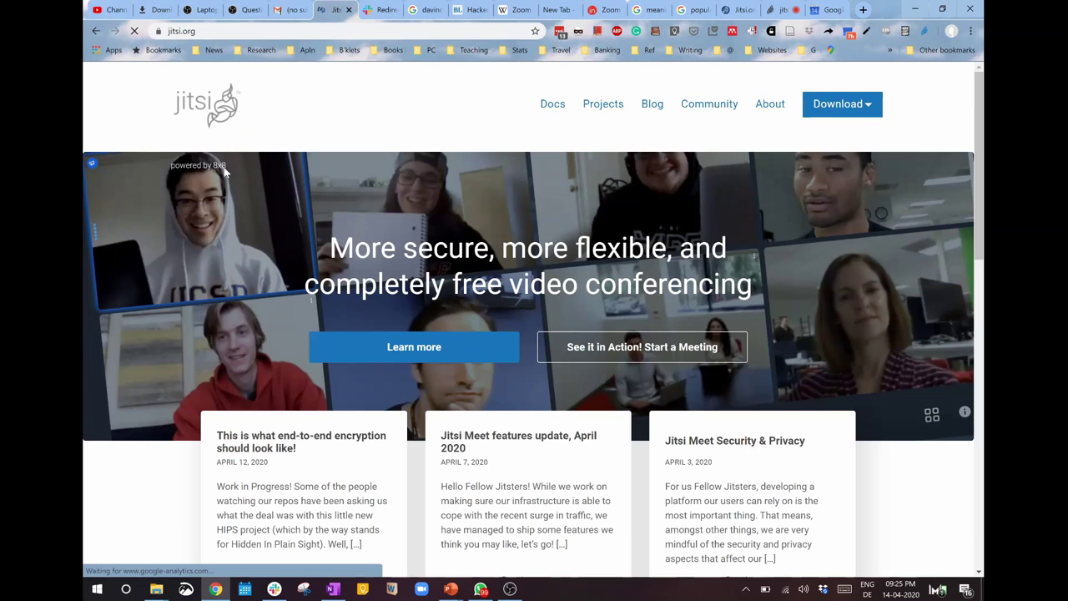
scroll(175, 282, "down", 2)
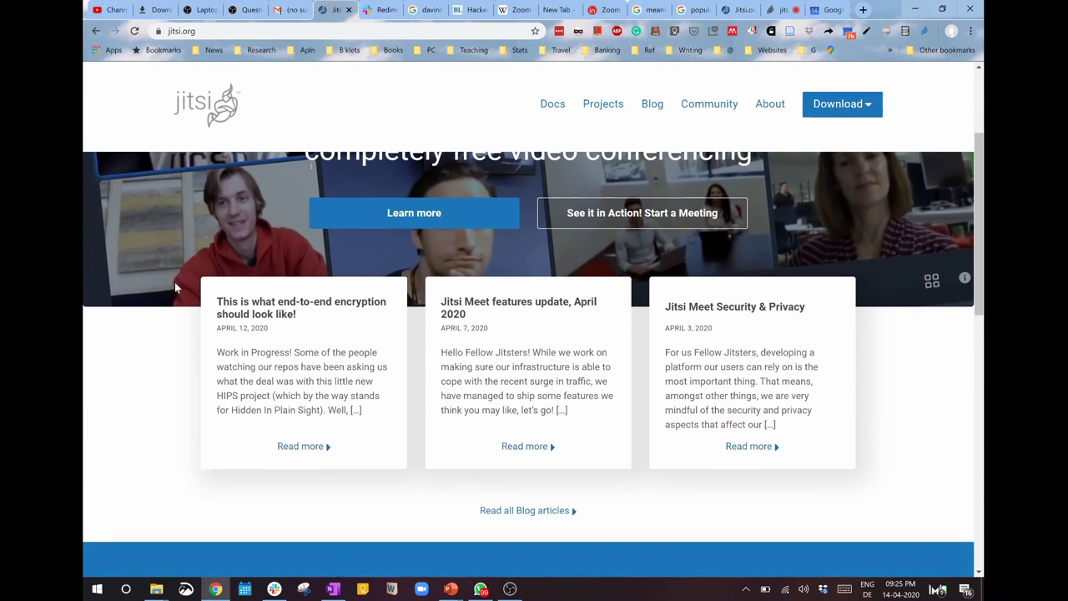
scroll(175, 282, "up", 1)
scroll(175, 282, "up", 1)
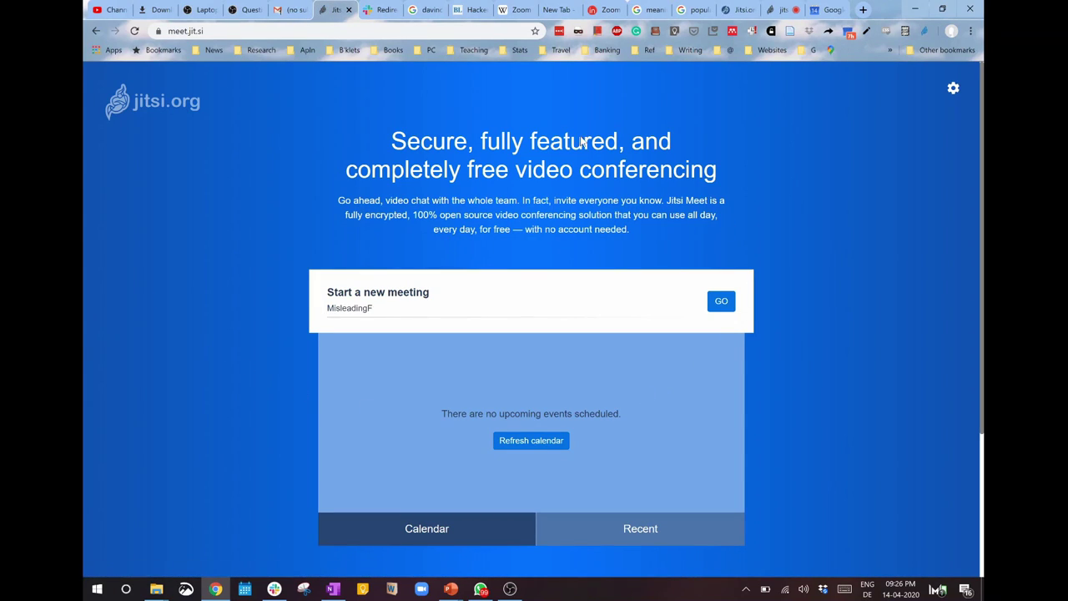
Step: Start a Jitsi Meet meeting using the suggested room name JitsiTest, and raise your hand in it
key("Down")
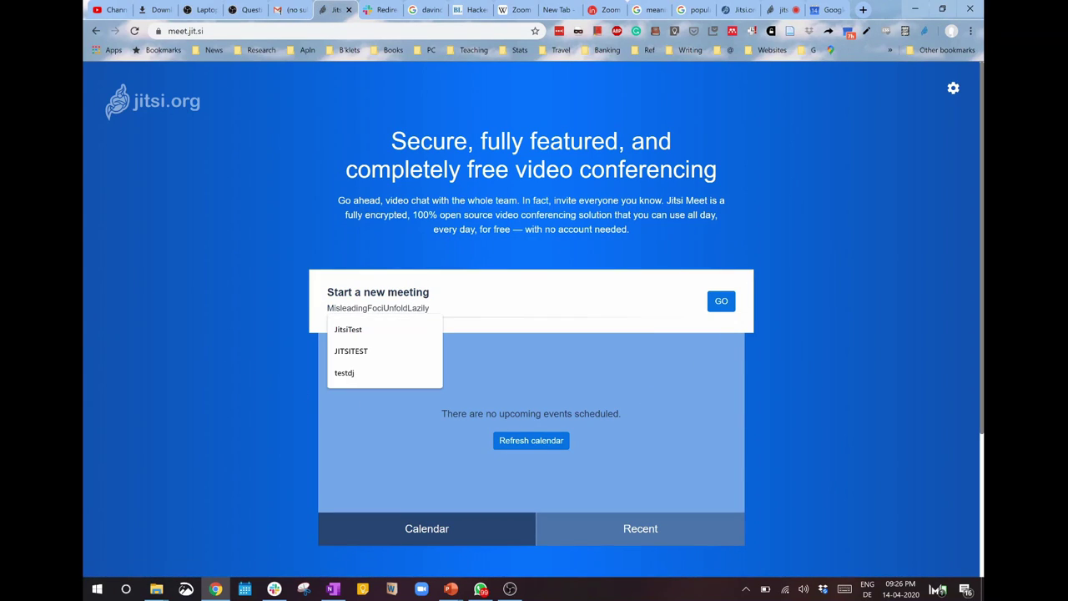
key("Down")
key("Return")
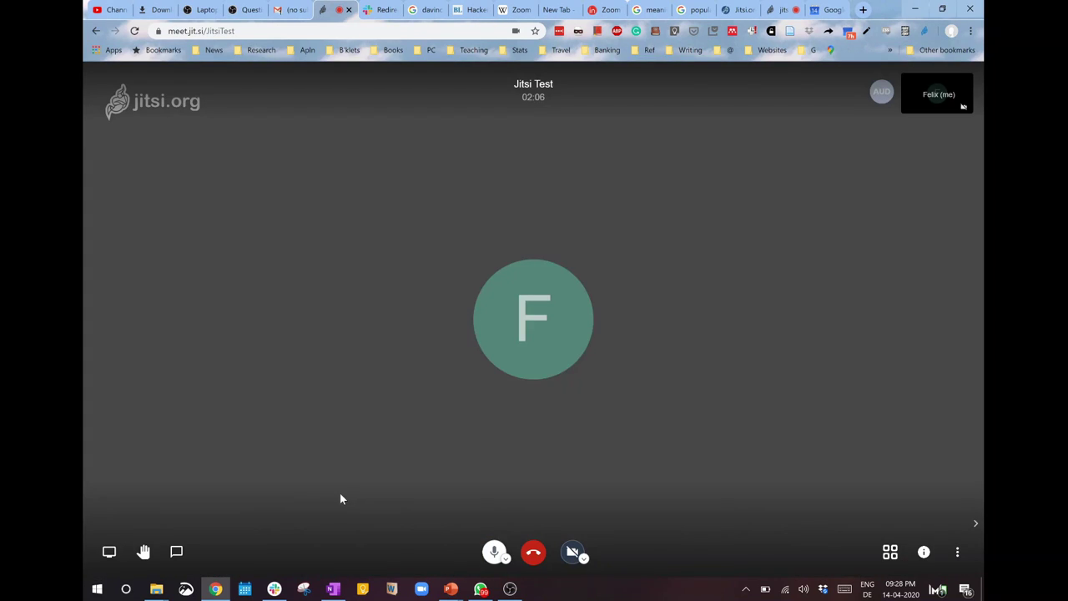
left_click(143, 552)
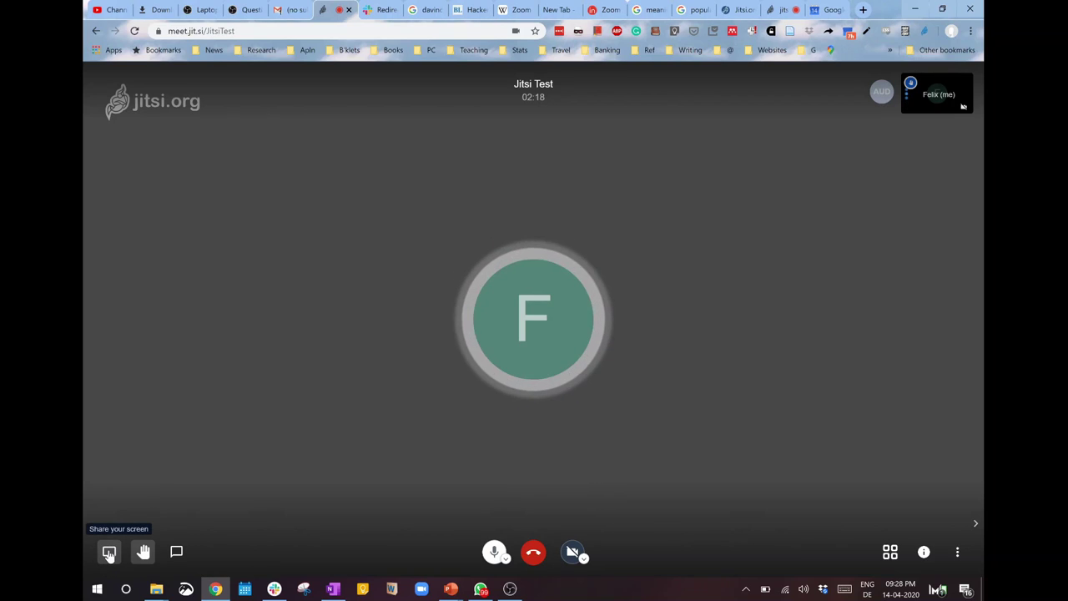
Step: Examine the screen sharing choices for Chrome tabs, application windows and the entire screen
left_click(109, 552)
left_click(667, 94)
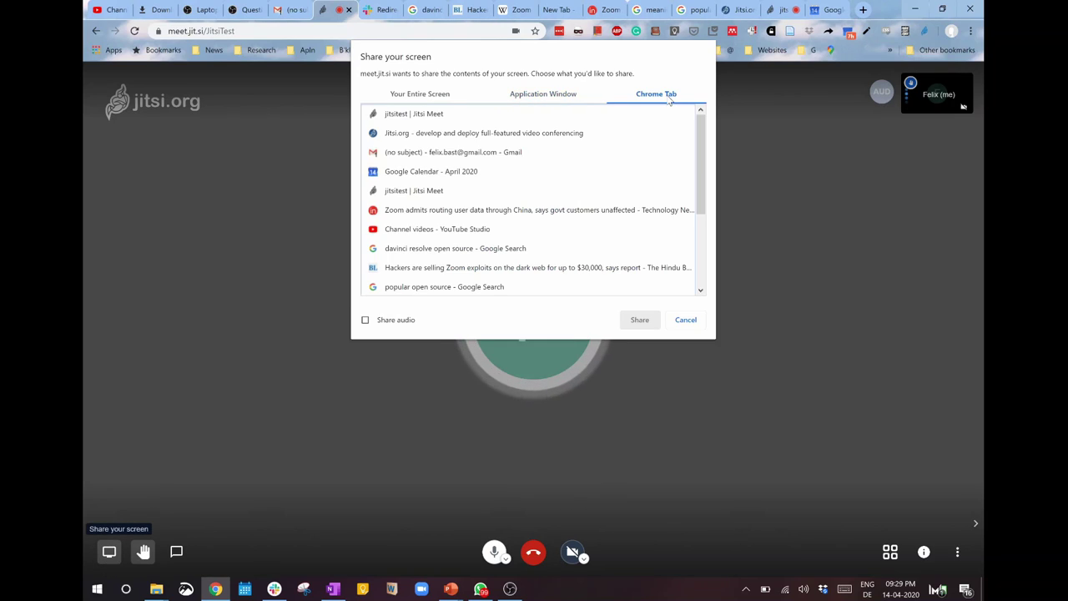
left_click(553, 96)
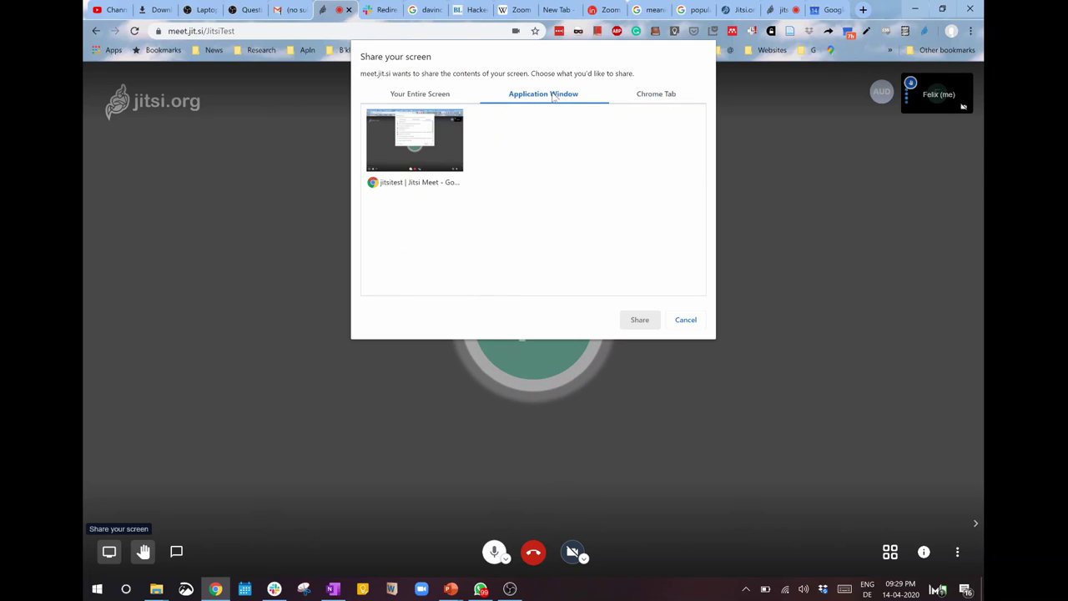
left_click(427, 98)
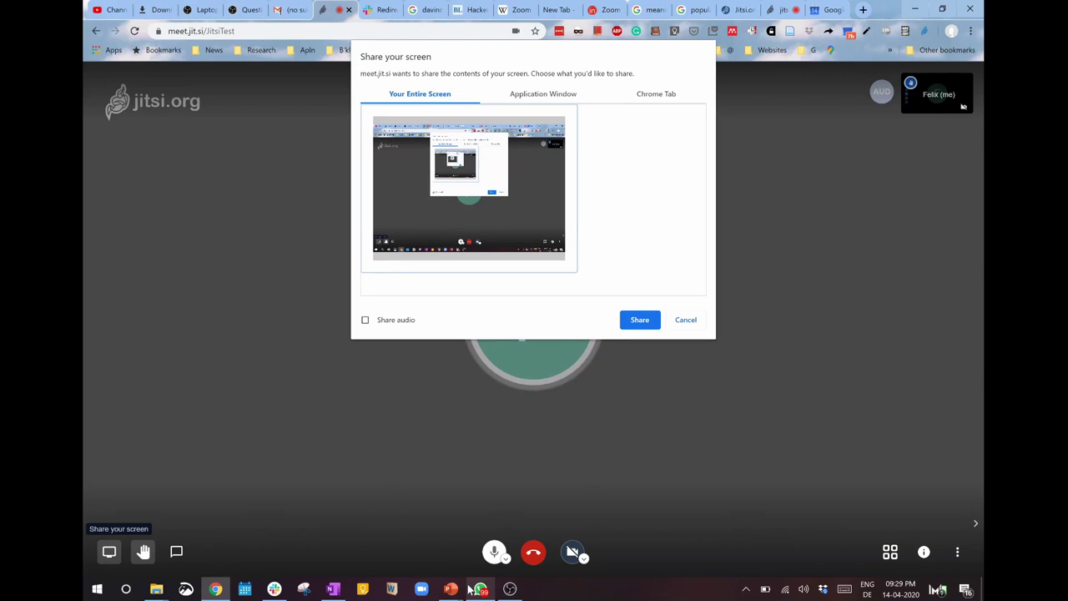
mouse_move(451, 590)
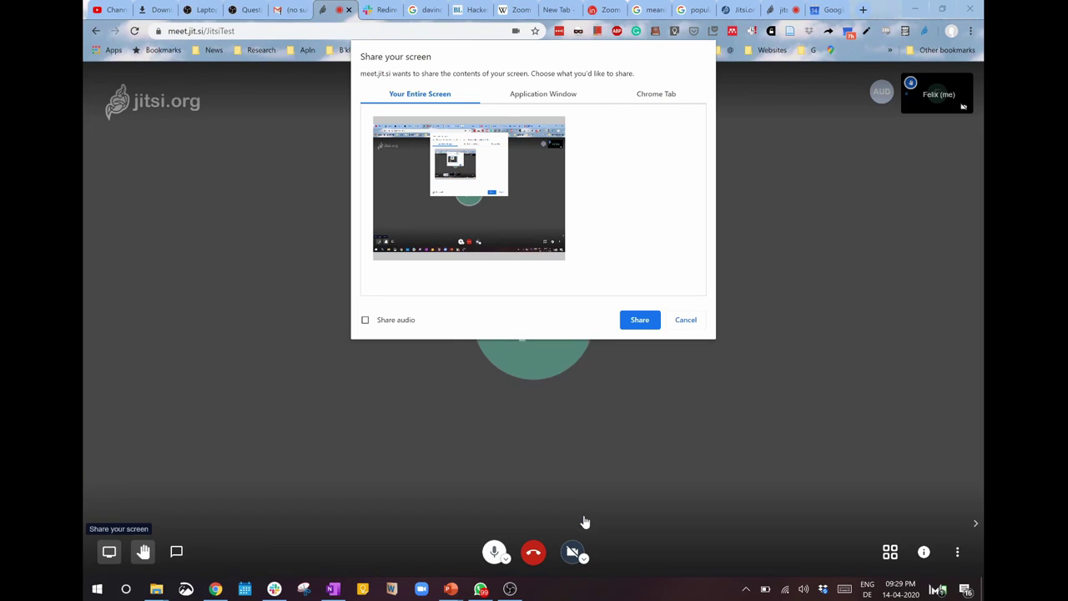
Step: Copy the meeting's share details and open the field for adding a meeting password
left_click(922, 552)
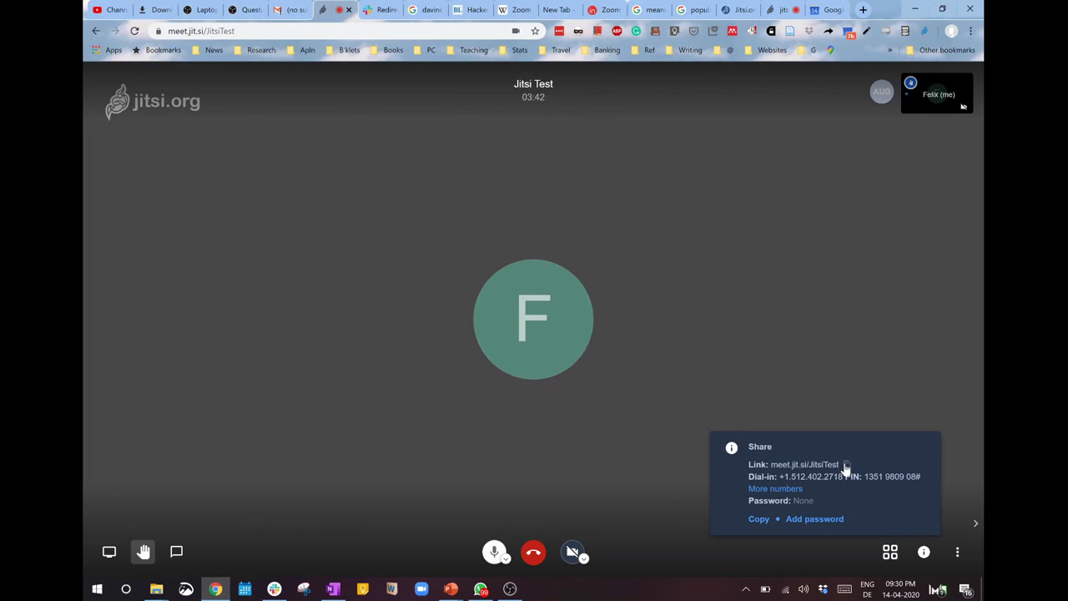
left_click(759, 519)
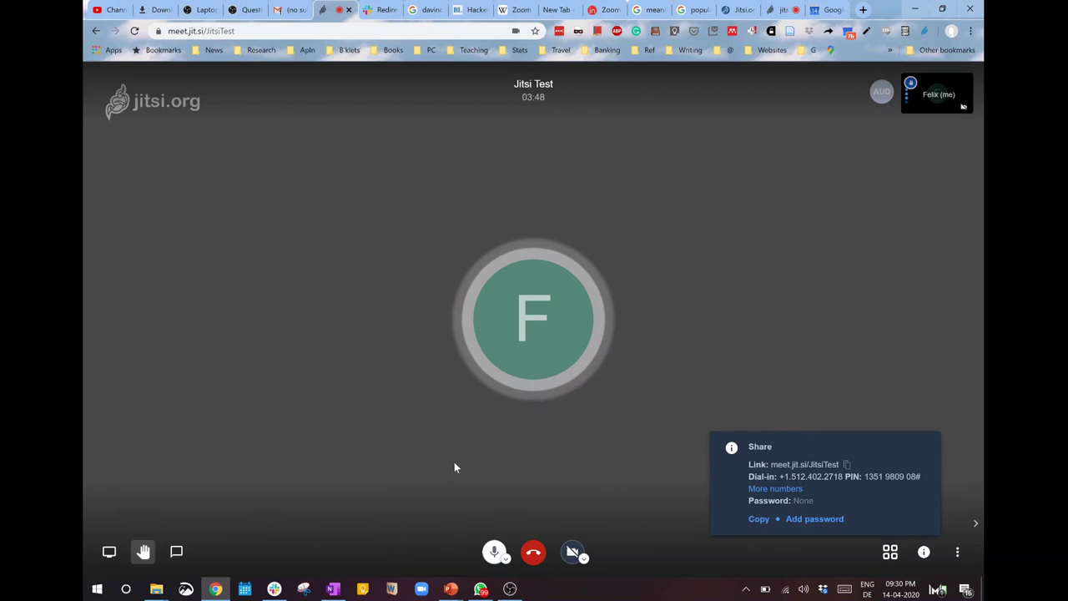
left_click(814, 519)
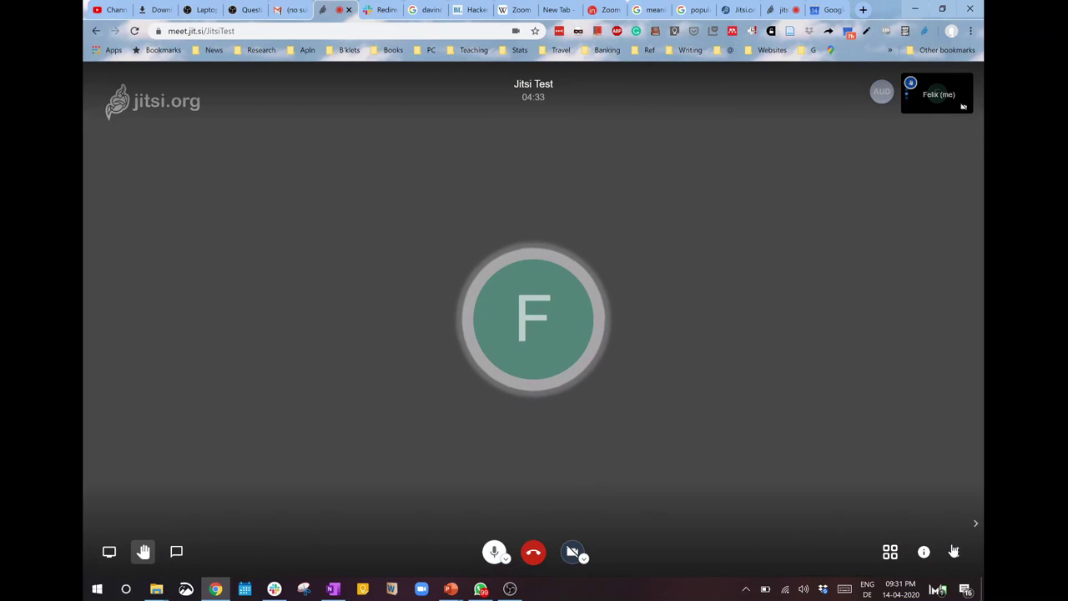
Step: View the live stream and recording dialogs, cancelling each one without starting anything
left_click(955, 552)
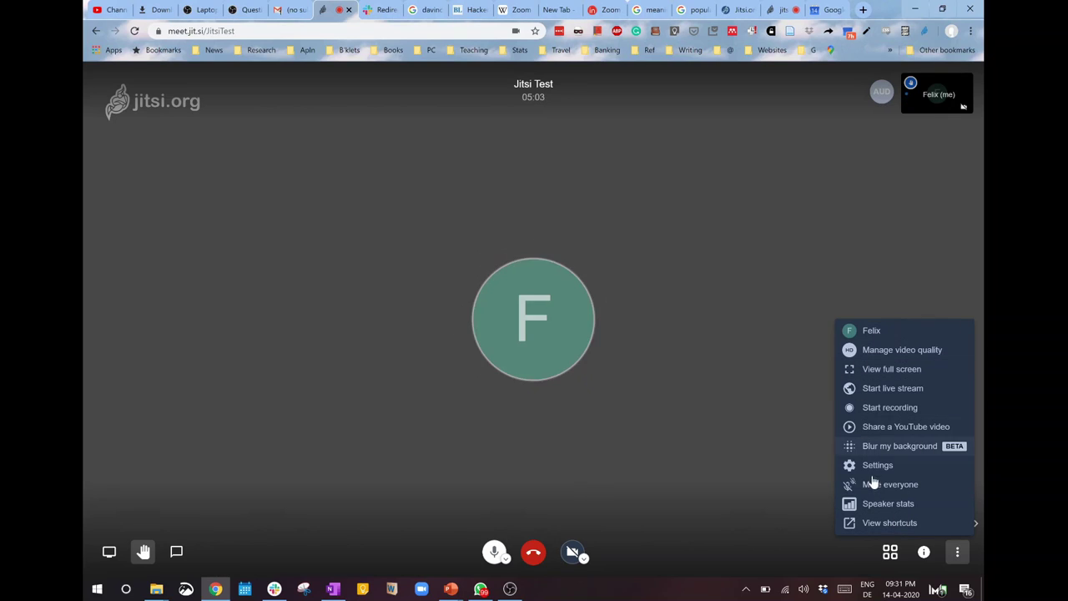
left_click(897, 389)
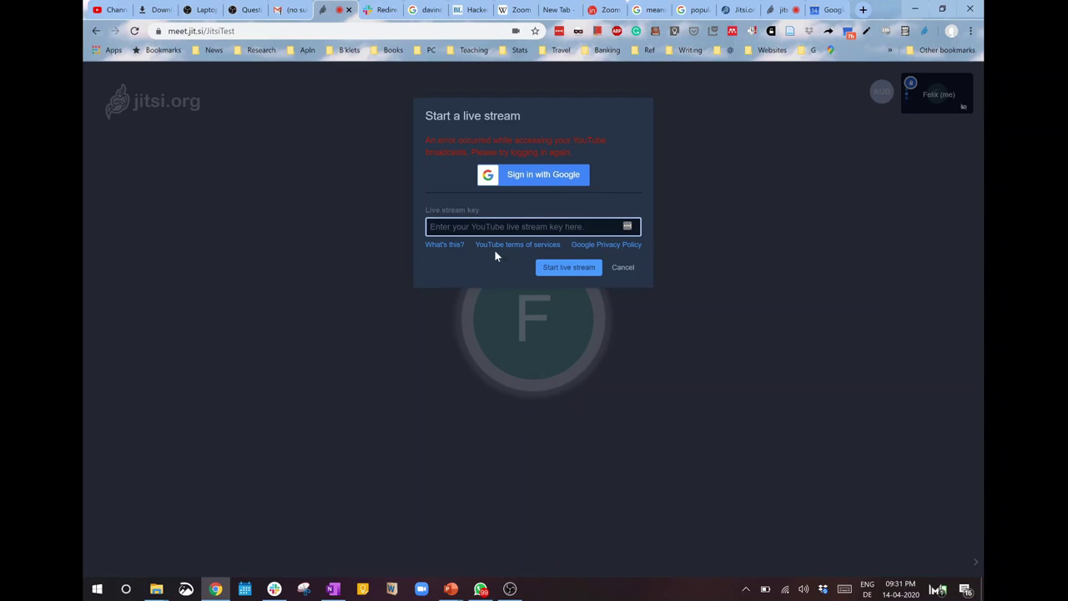
left_click(624, 269)
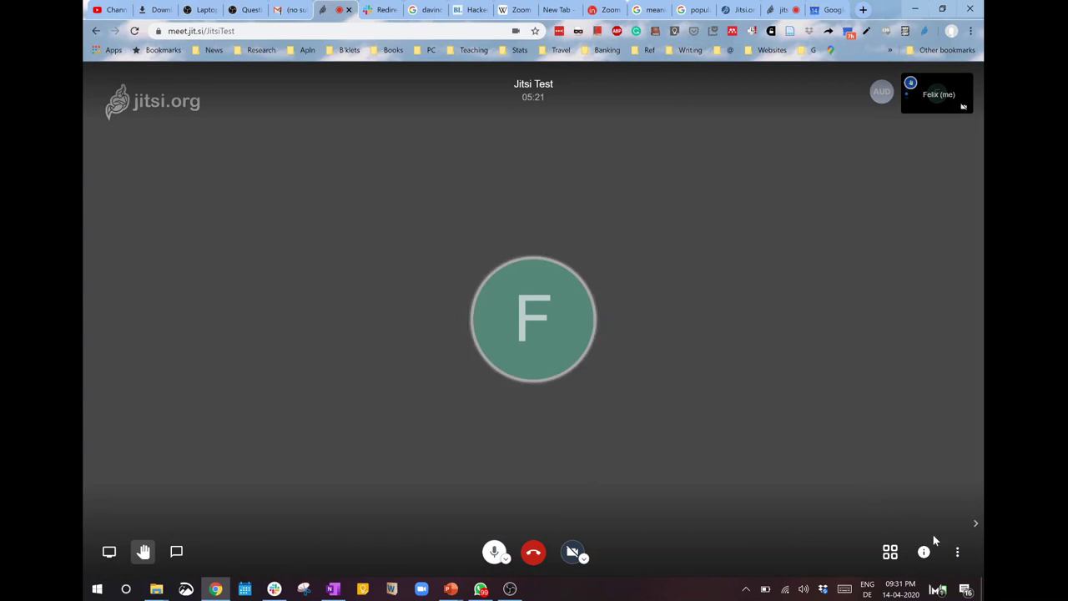
left_click(957, 551)
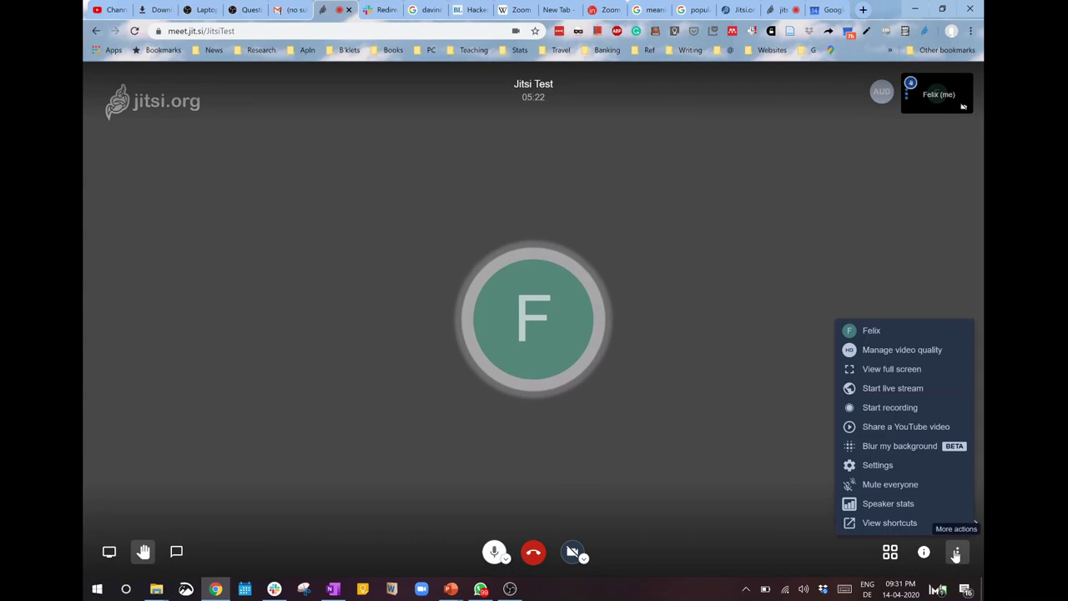
left_click(909, 408)
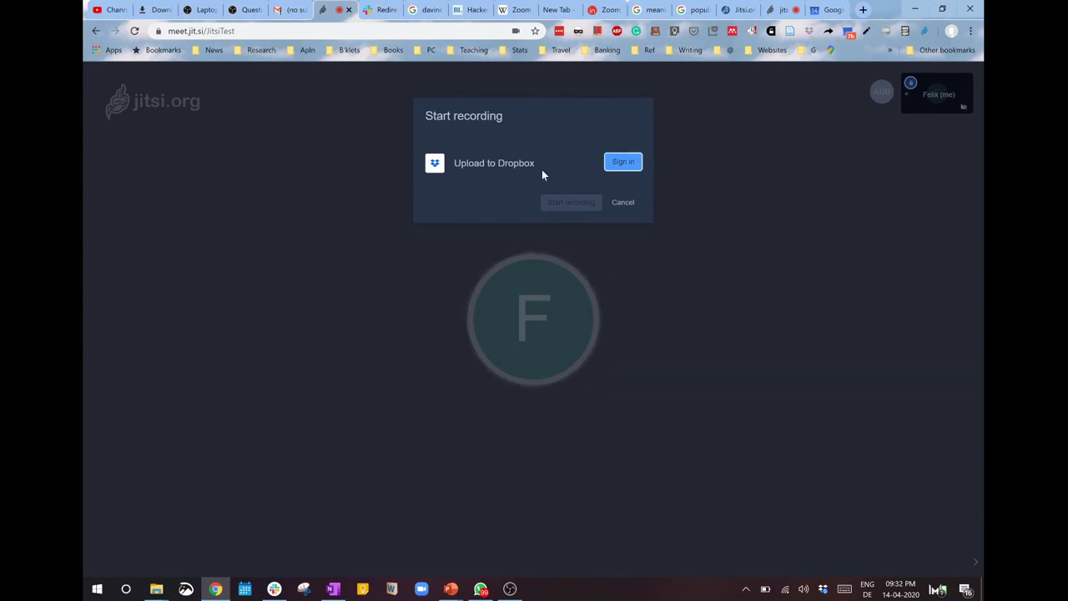
left_click(624, 204)
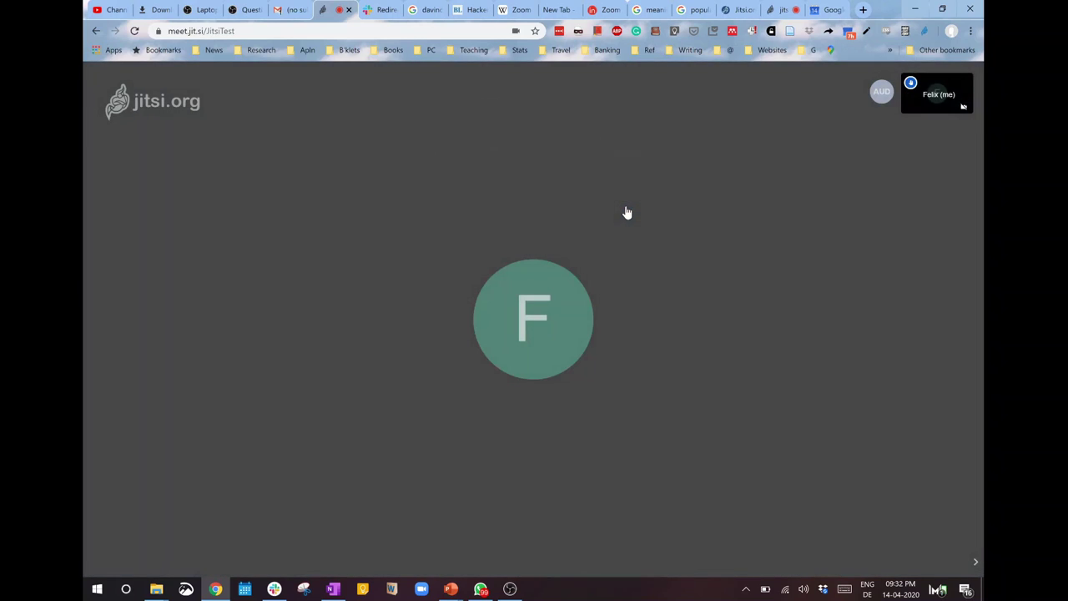
Step: Examine the meeting settings for devices, including the camera list, then profile, calendar and the additional moderator options
left_click(956, 553)
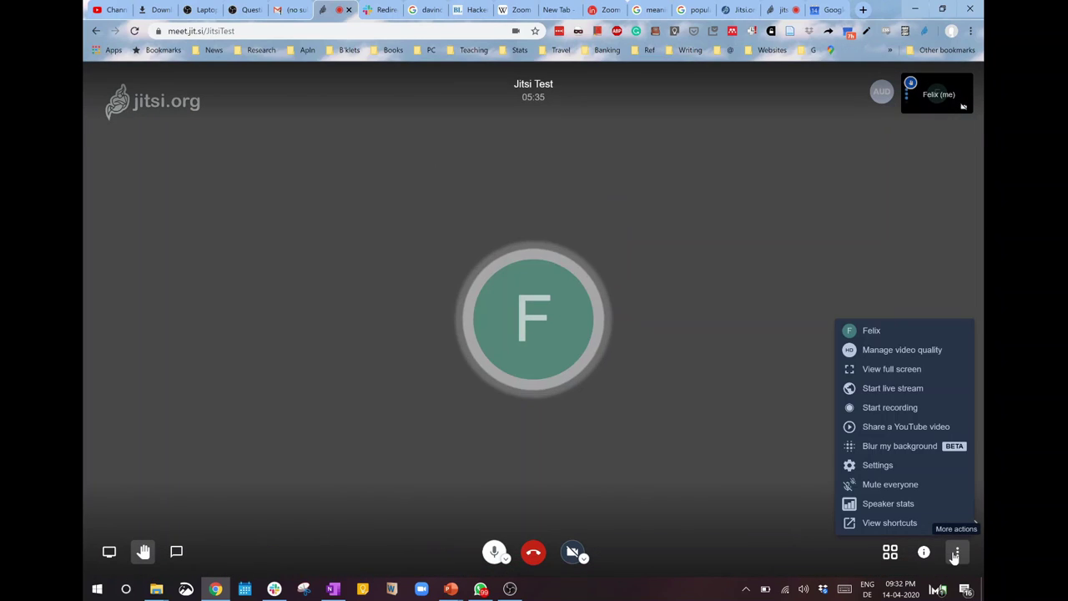
left_click(890, 470)
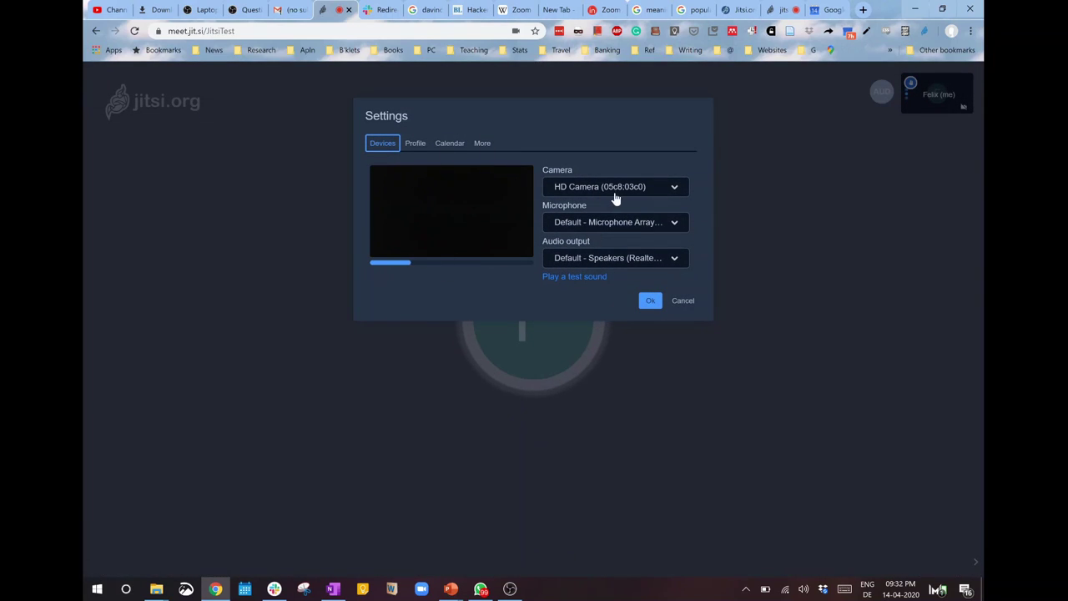
left_click(623, 199)
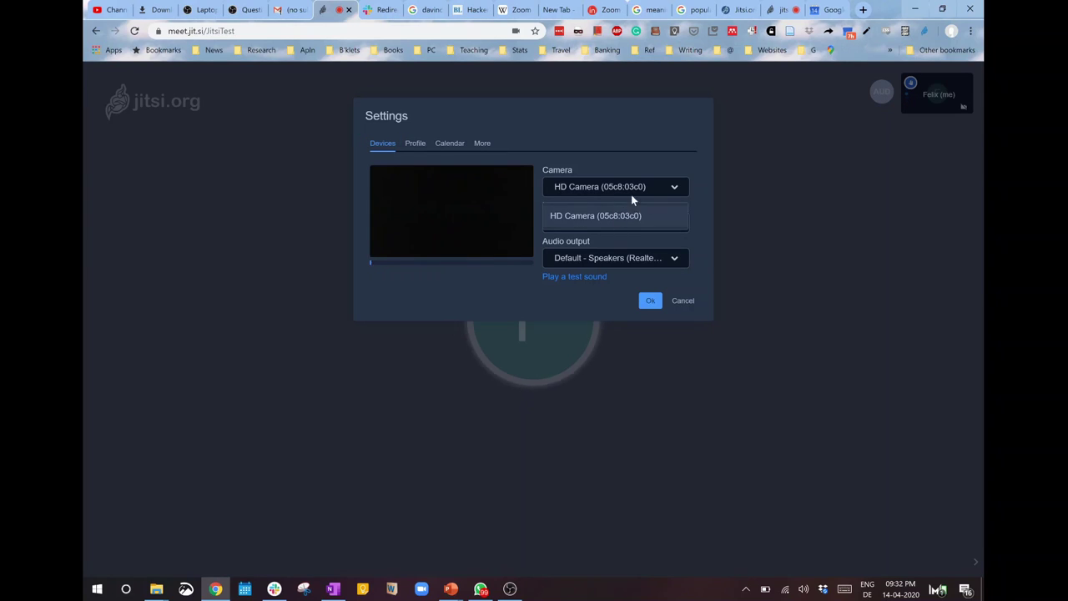
left_click(712, 197)
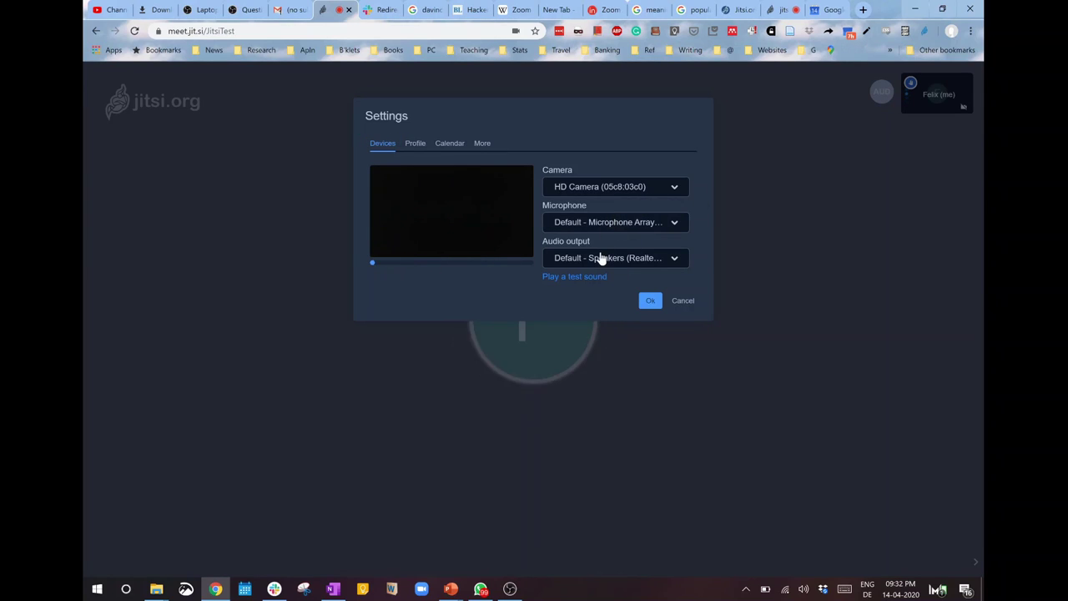
left_click(412, 152)
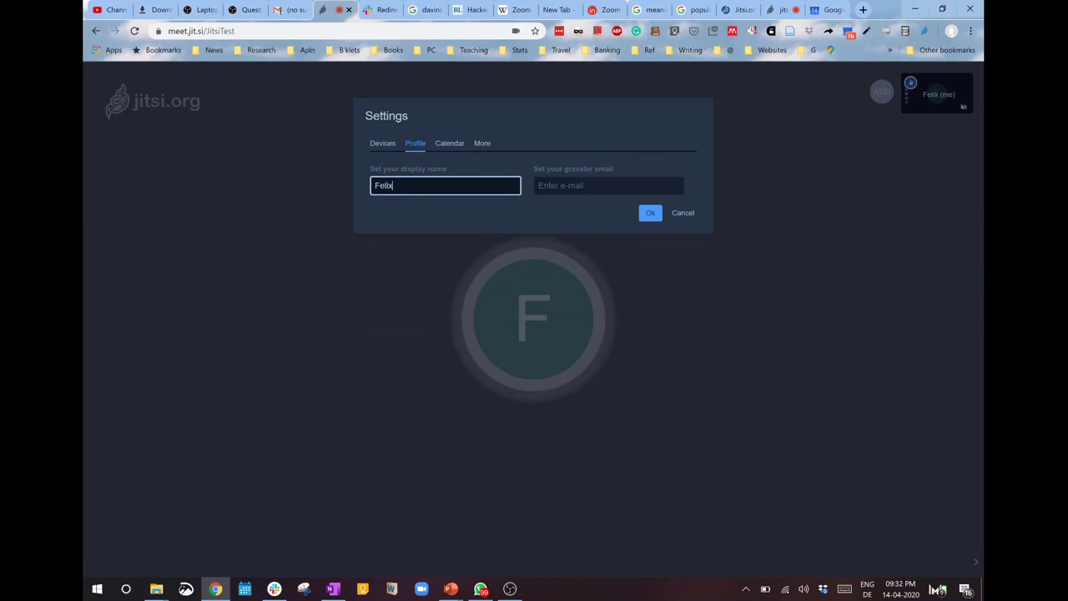
left_click(449, 145)
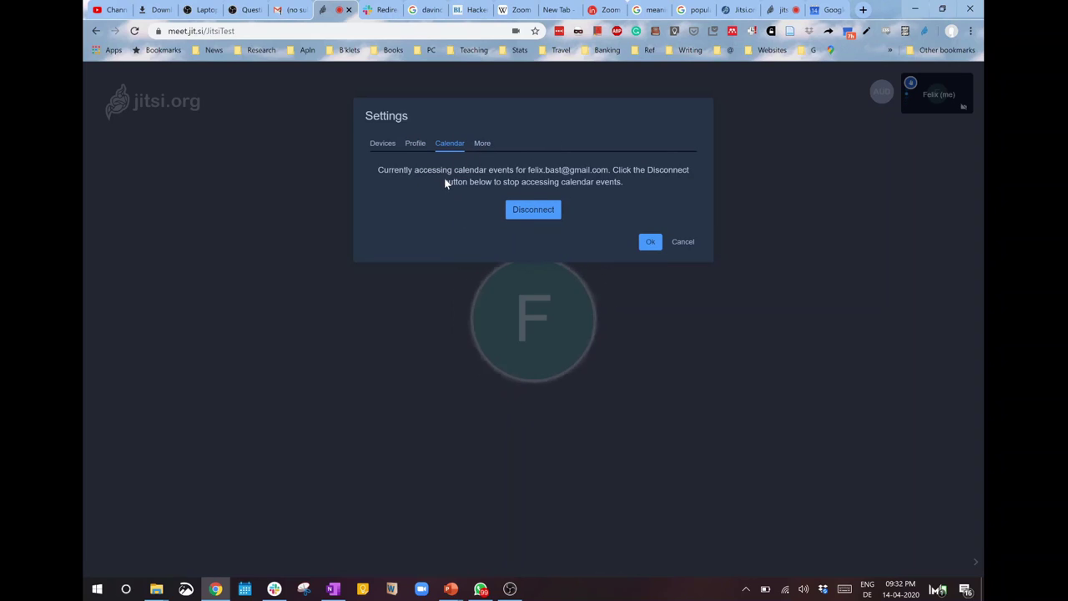
left_click(482, 145)
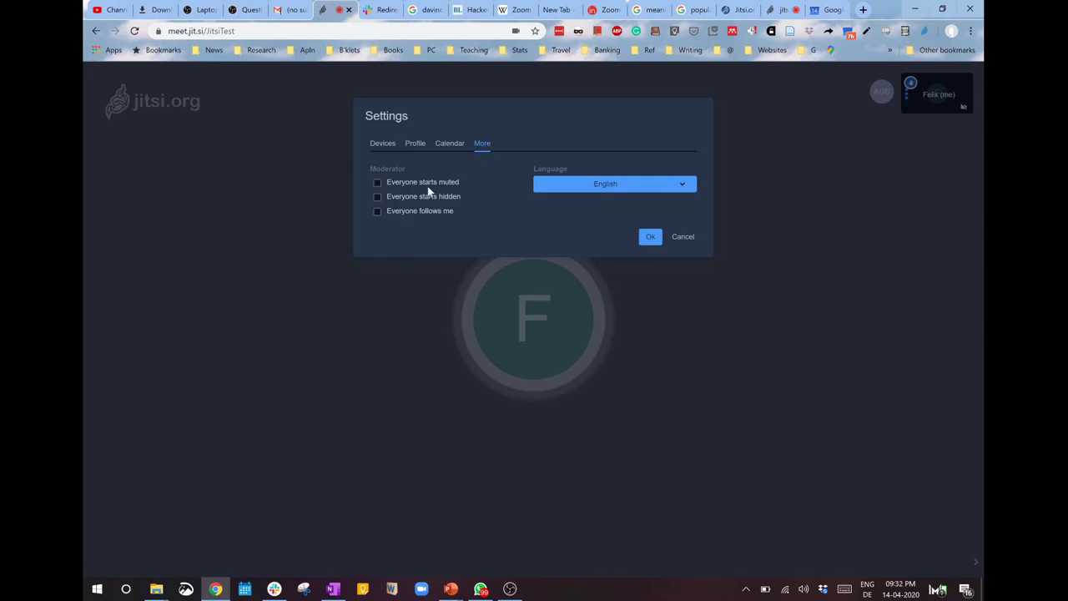
Step: Tick the moderator option Everyone starts muted, and leave the settings without confirming them
left_click(377, 182)
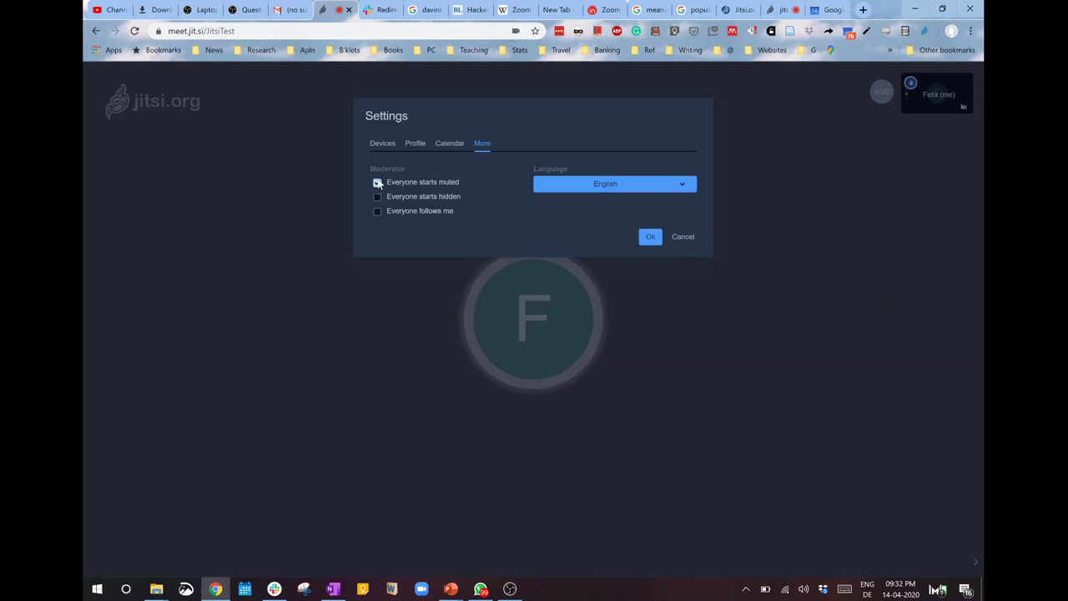
left_click(445, 183)
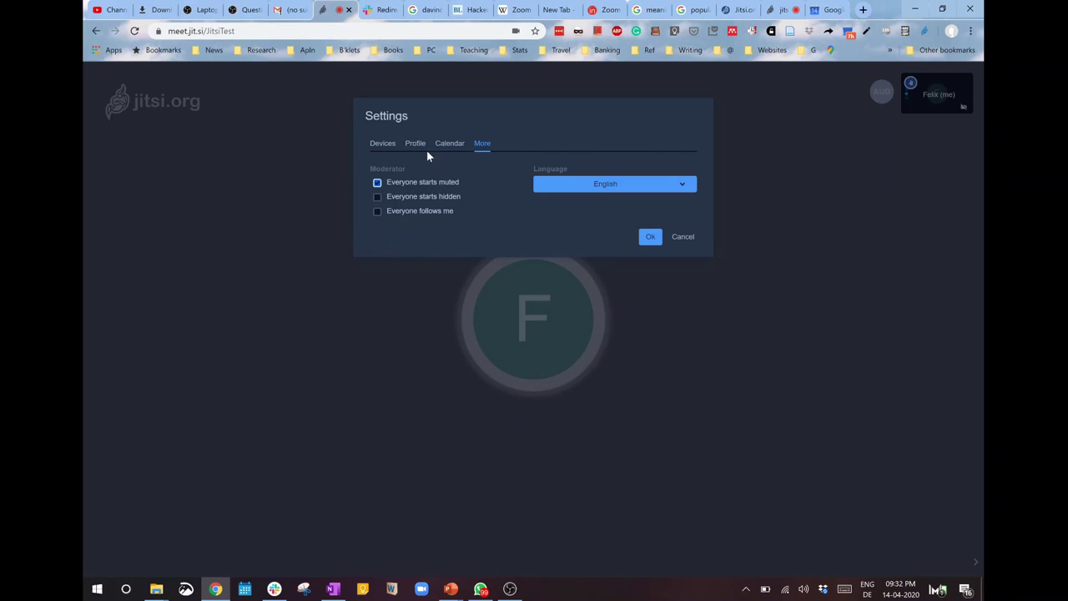
left_click(849, 216)
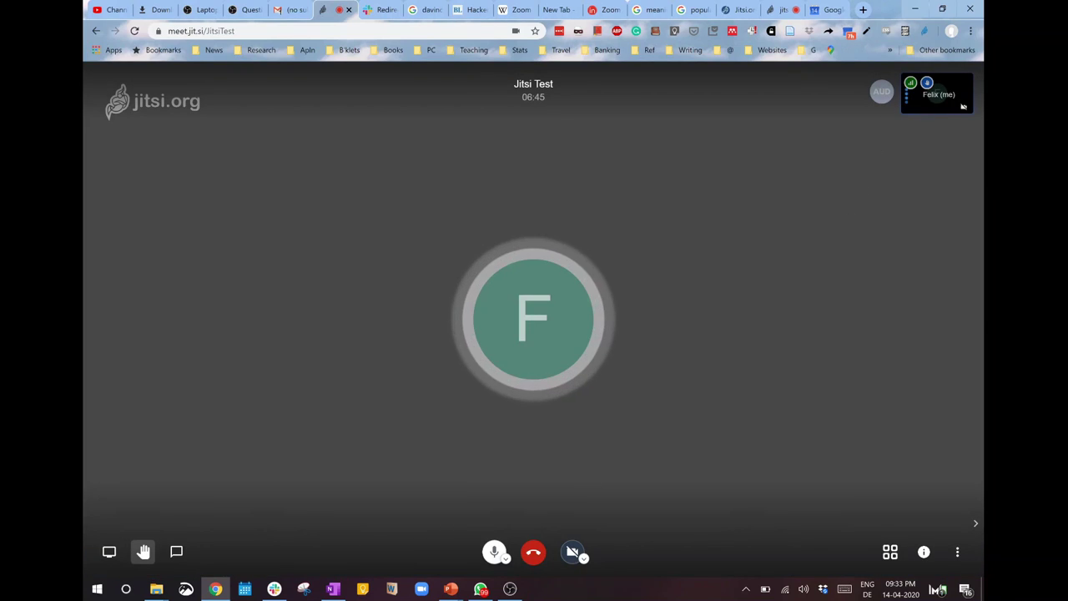
mouse_move(912, 85)
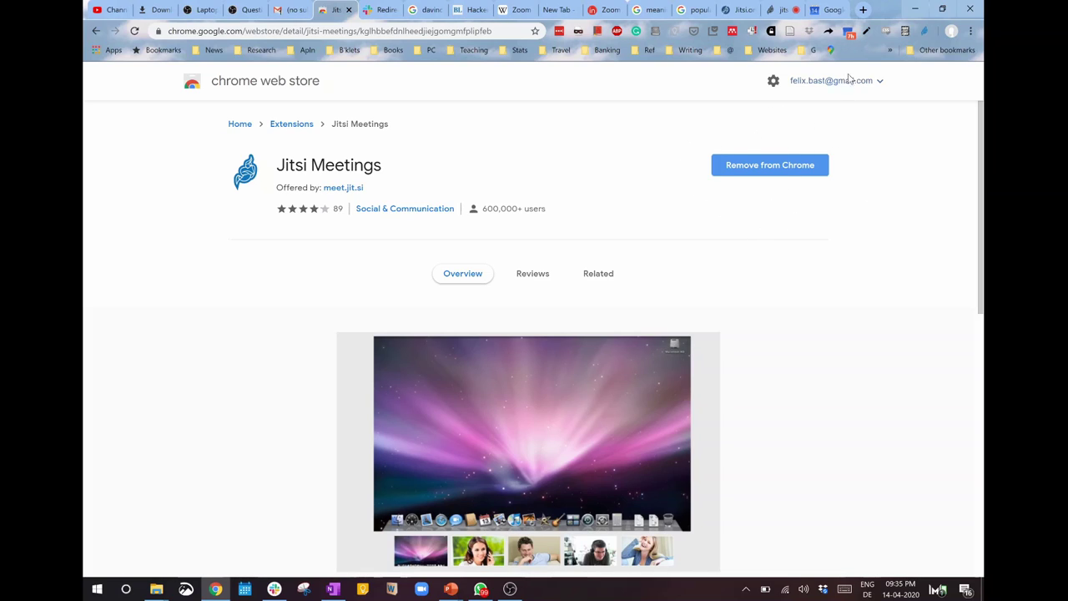
Step: Create a Google Calendar event with the Jitsi Meetings extension, date it Apr 30, 2020, and turn off All day
left_click(926, 32)
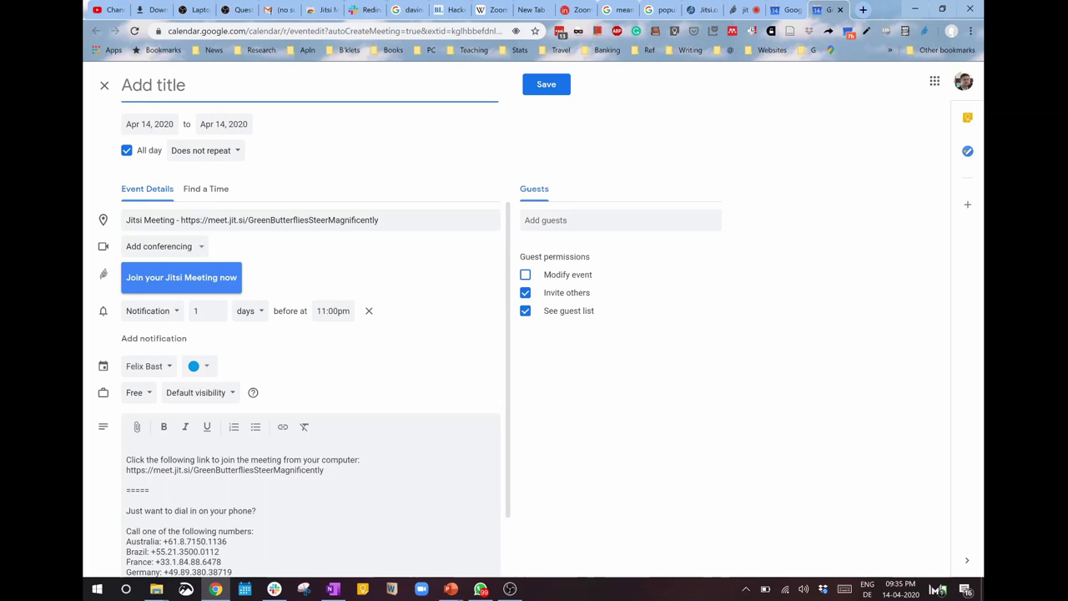
left_click(149, 124)
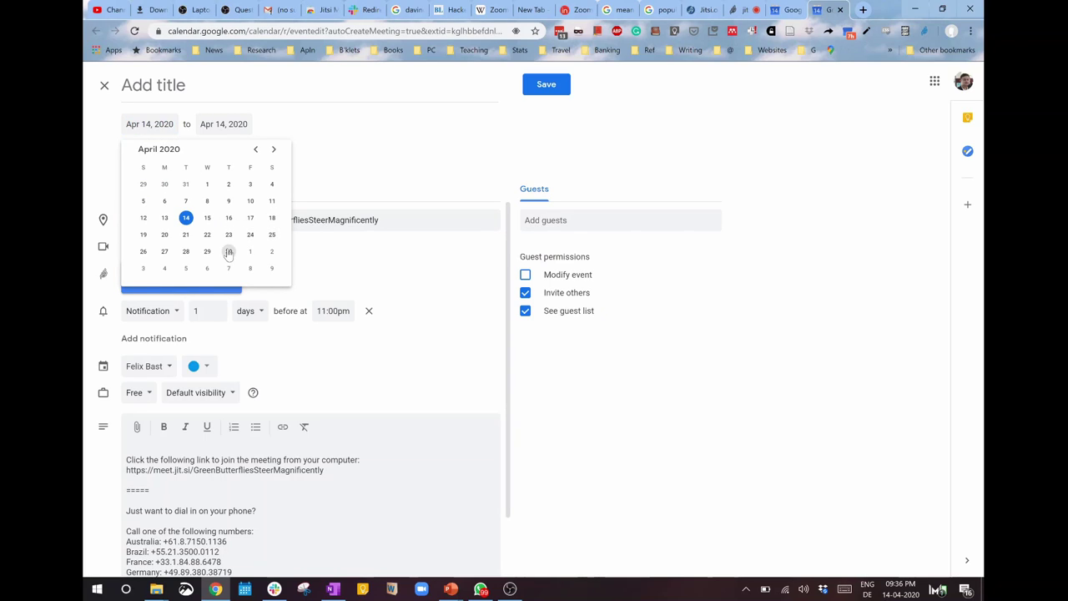
left_click(228, 251)
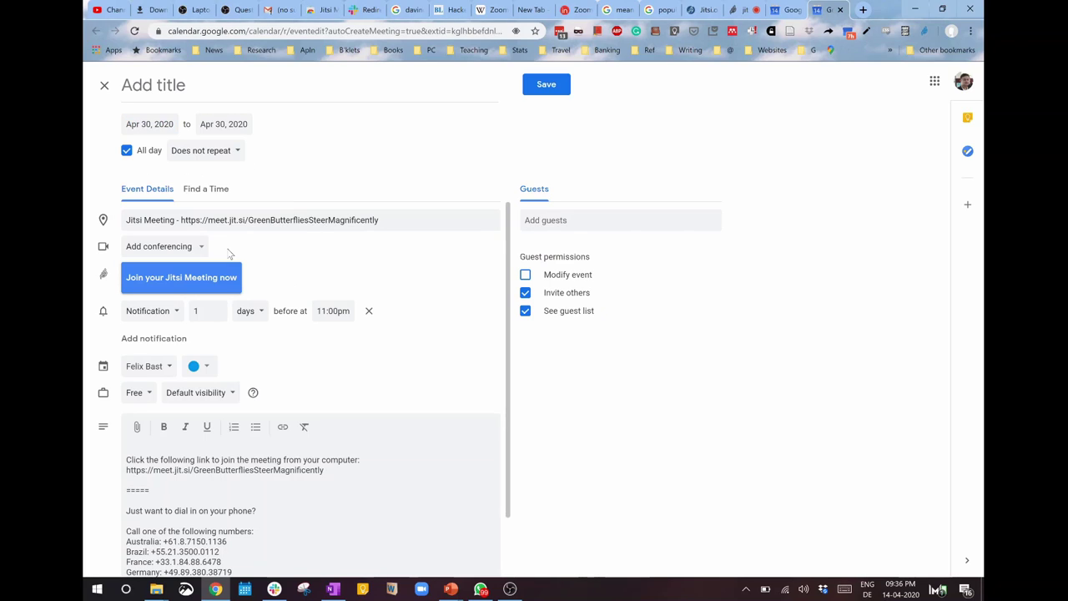
left_click(125, 151)
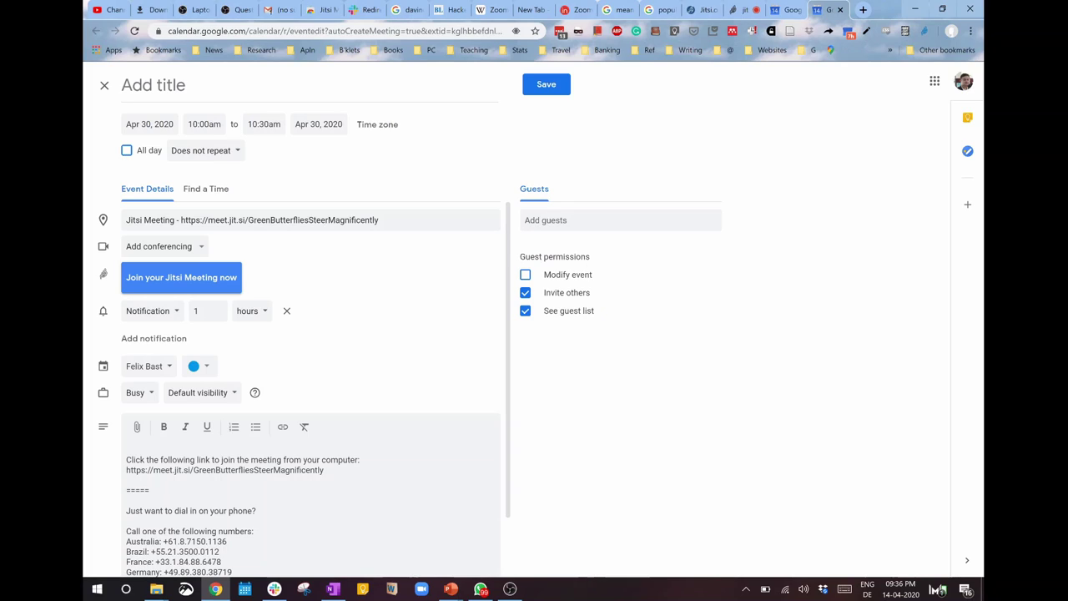
Step: View the event's start-time choices without changing the time, and open the guest field for entry
left_click(203, 123)
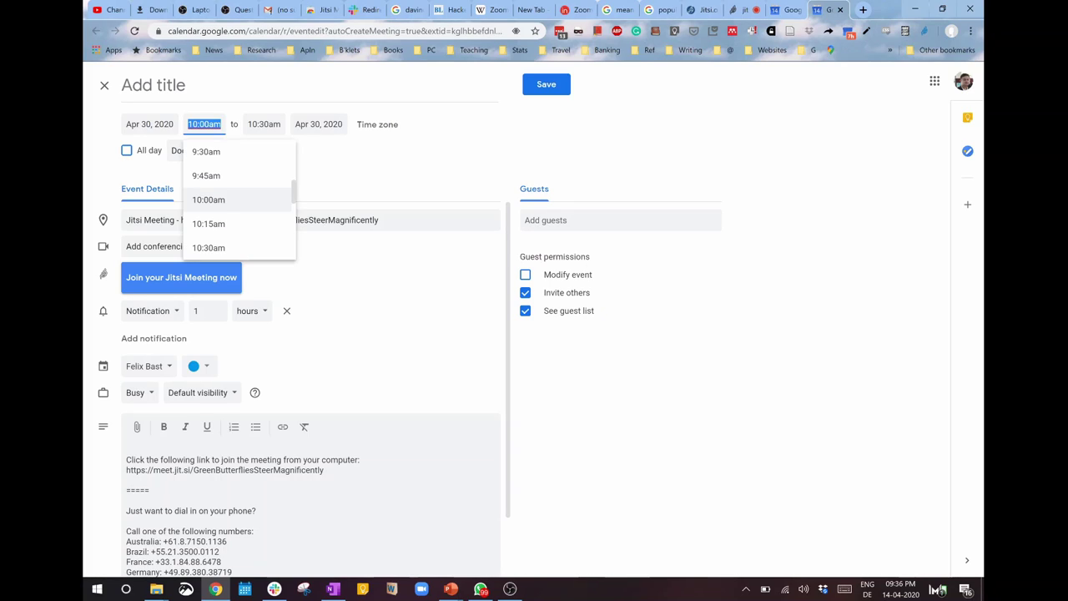
left_click(387, 164)
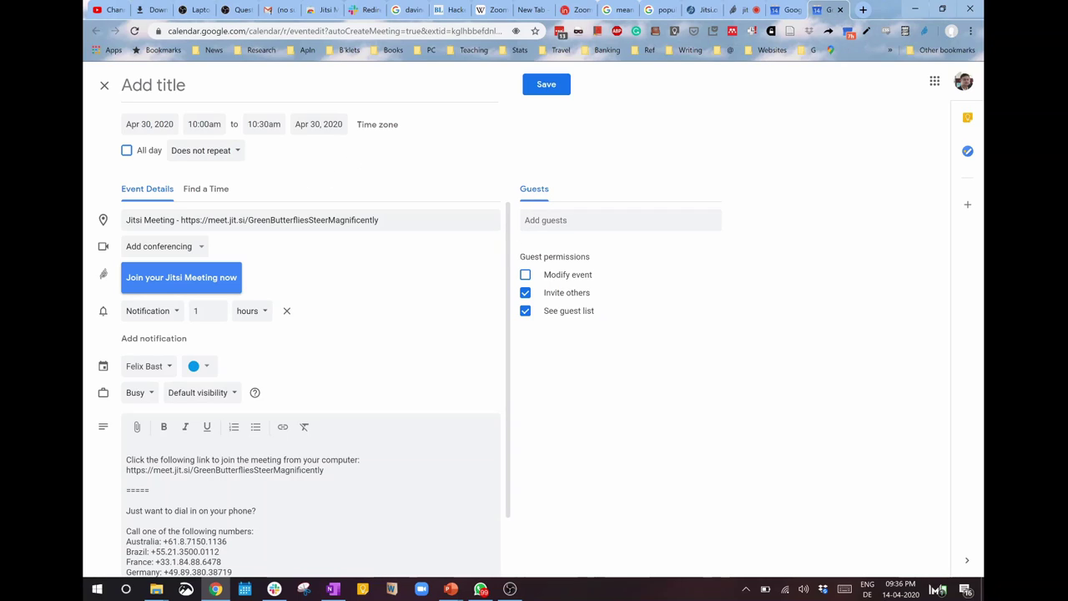
left_click(564, 220)
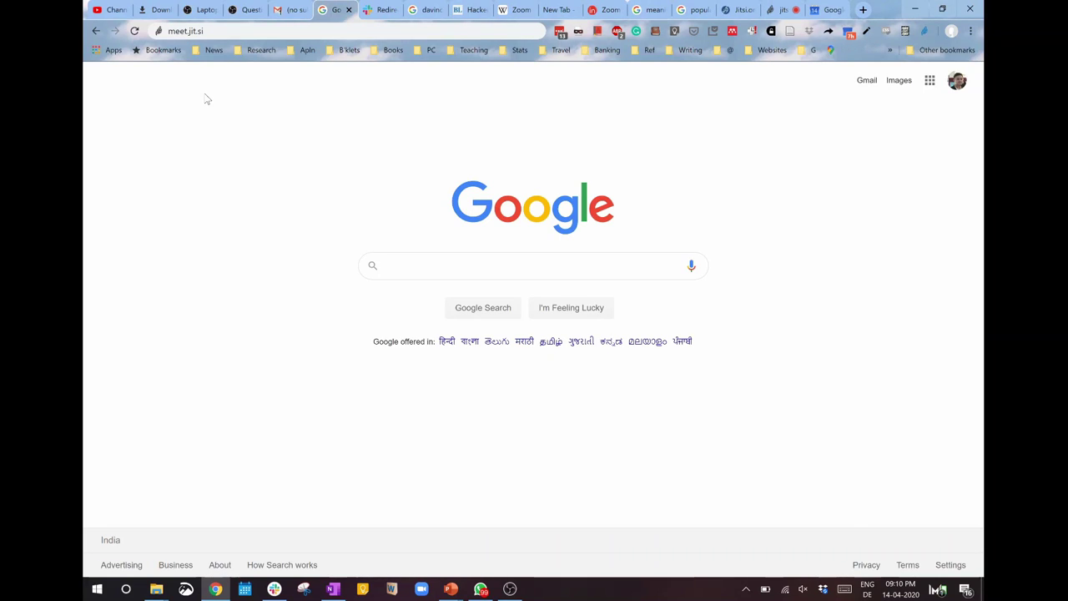
Step: Load meet.jit.si in the browser and start a meeting named testdj
left_click(209, 31)
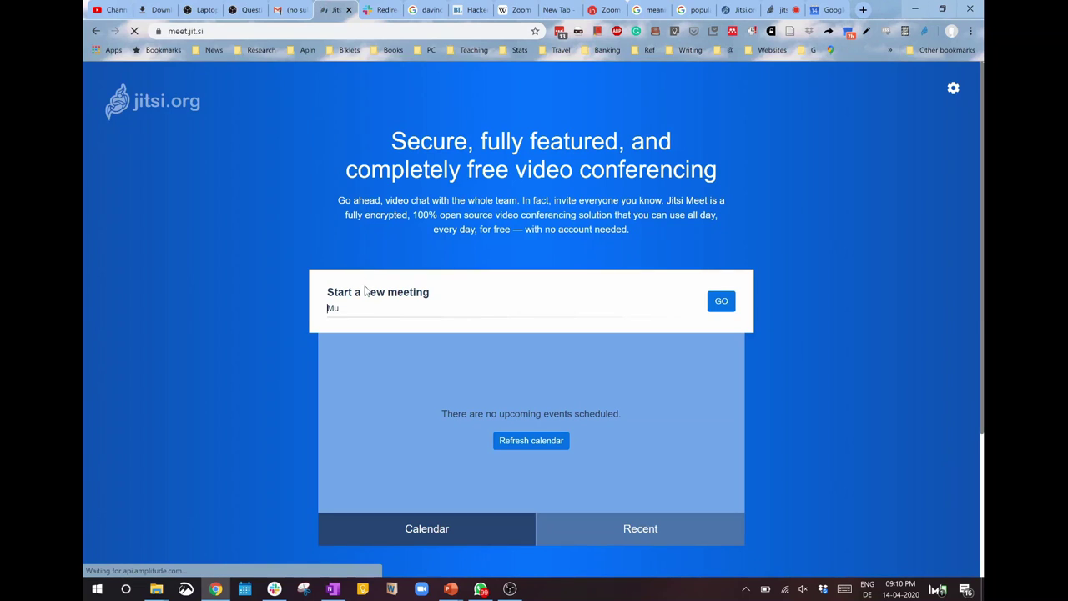
left_click(356, 308)
type("testdj")
key("Return")
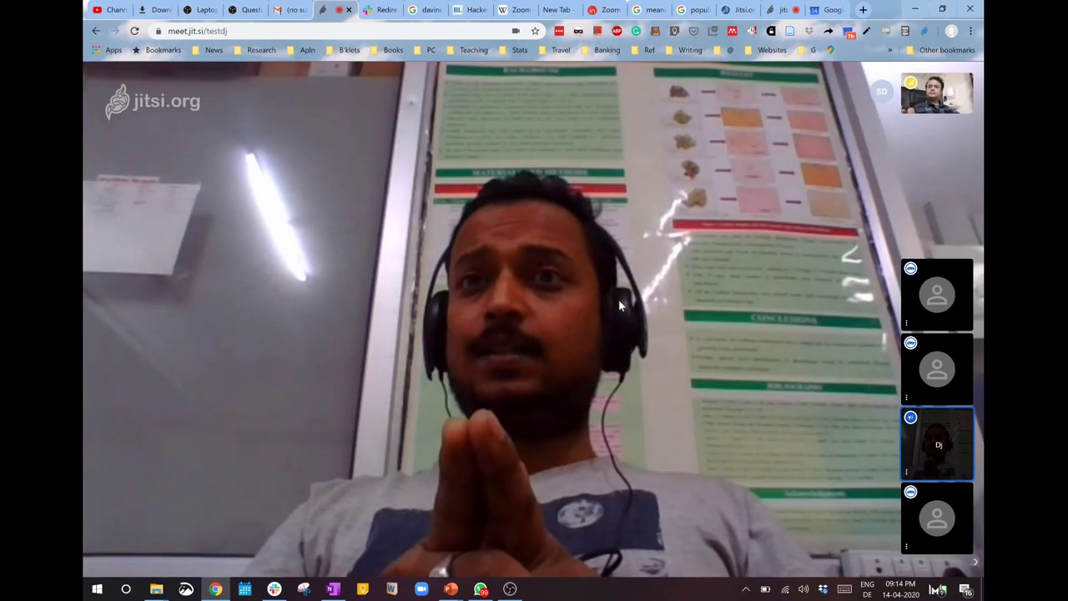
Step: Raise your hand in the testdj meeting during the shared slide presentation, and lower it again
mouse_move(551, 375)
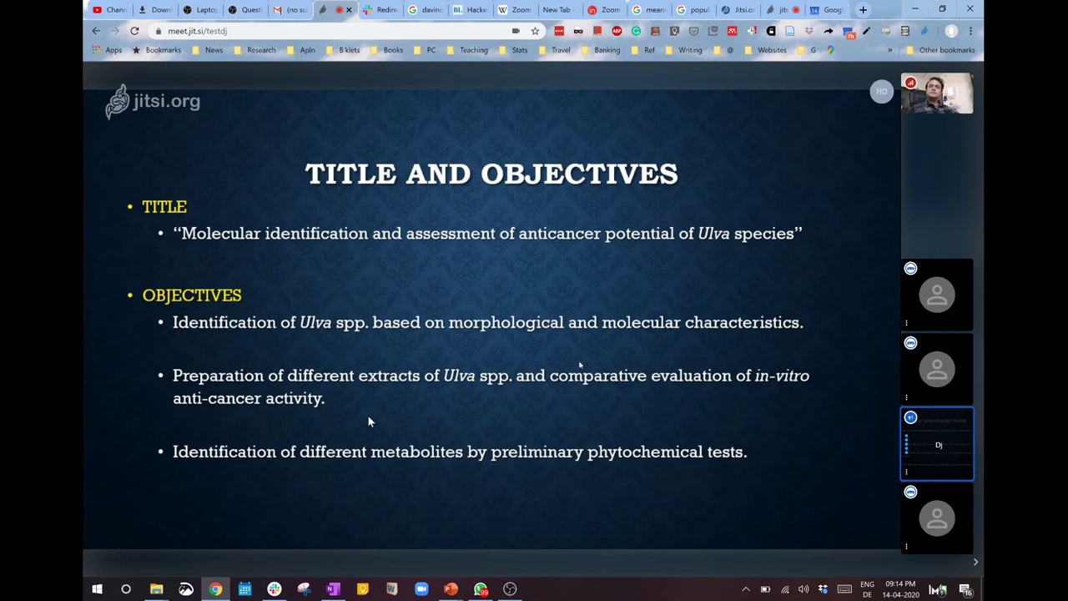
mouse_move(563, 503)
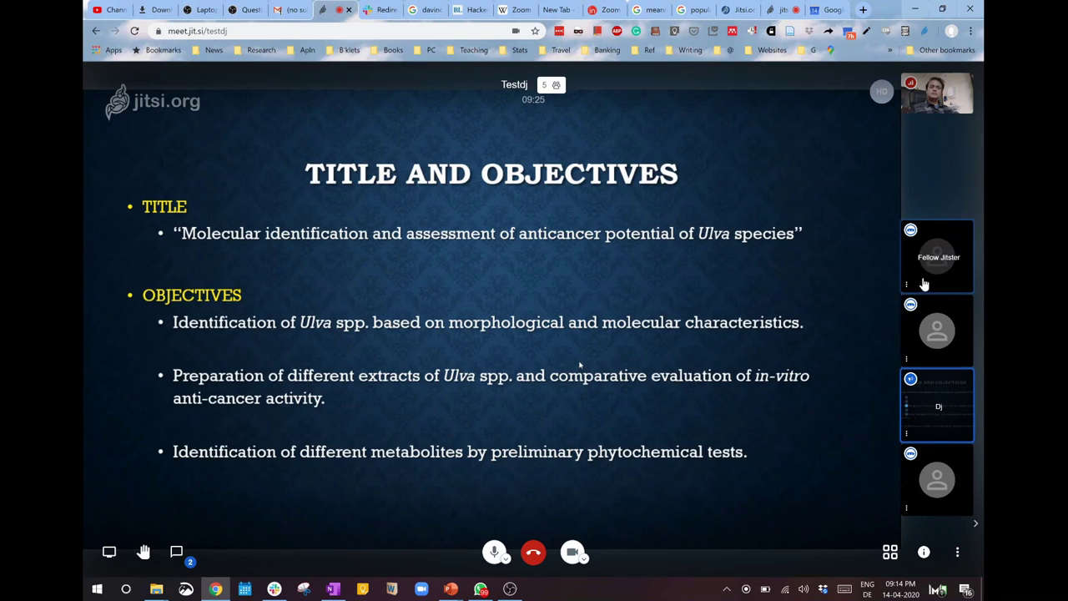
mouse_move(908, 285)
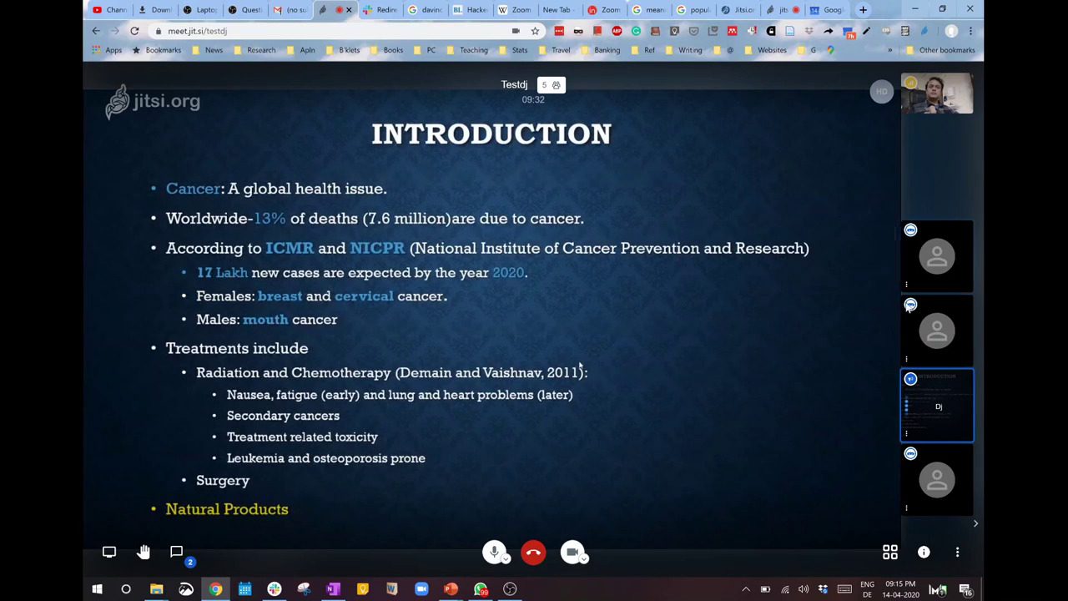
mouse_move(910, 305)
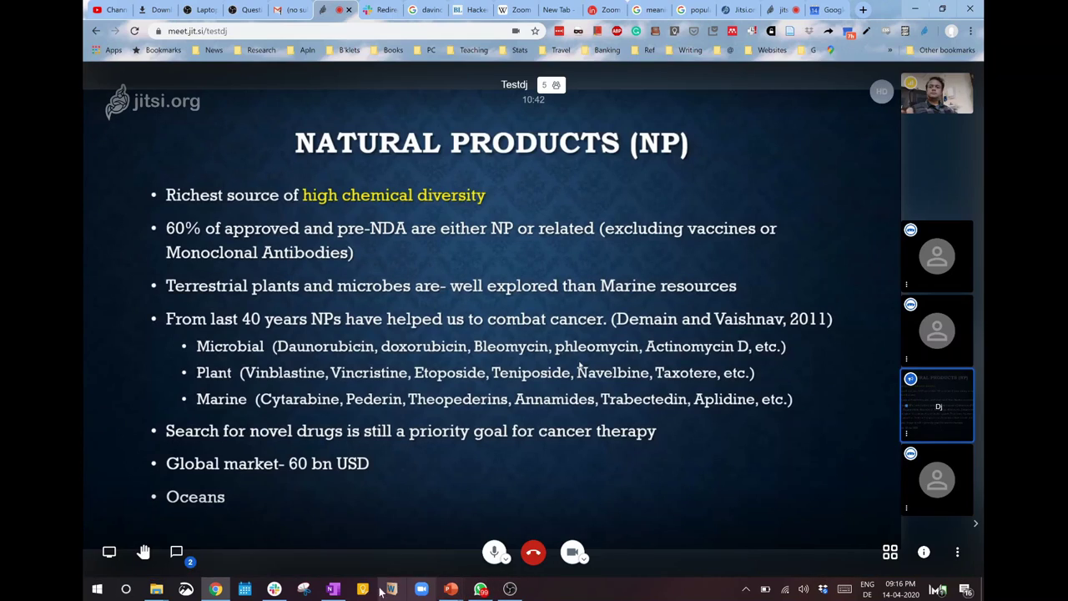
left_click(143, 552)
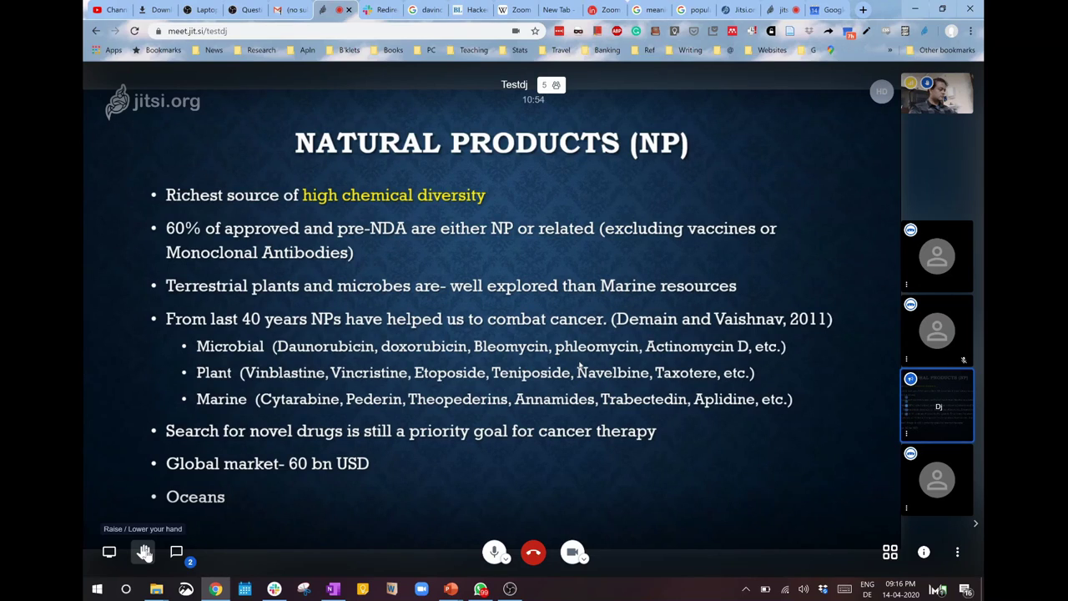
left_click(144, 551)
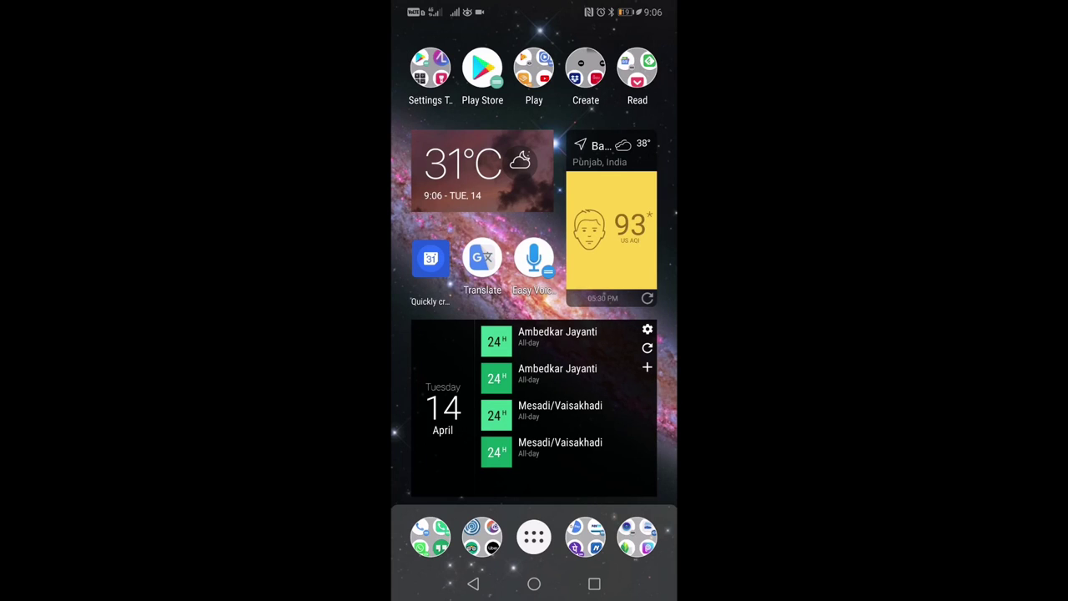
Step: On the phone, find Jitsi Meet in the Play Store with the recent search jitsi and open the app
left_click(483, 69)
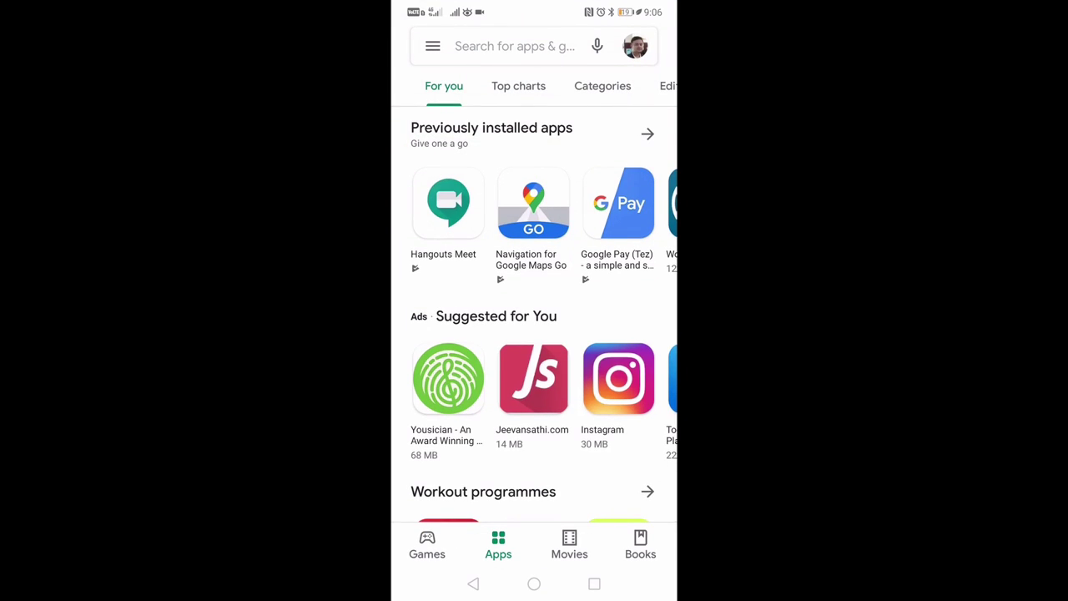
left_click(515, 45)
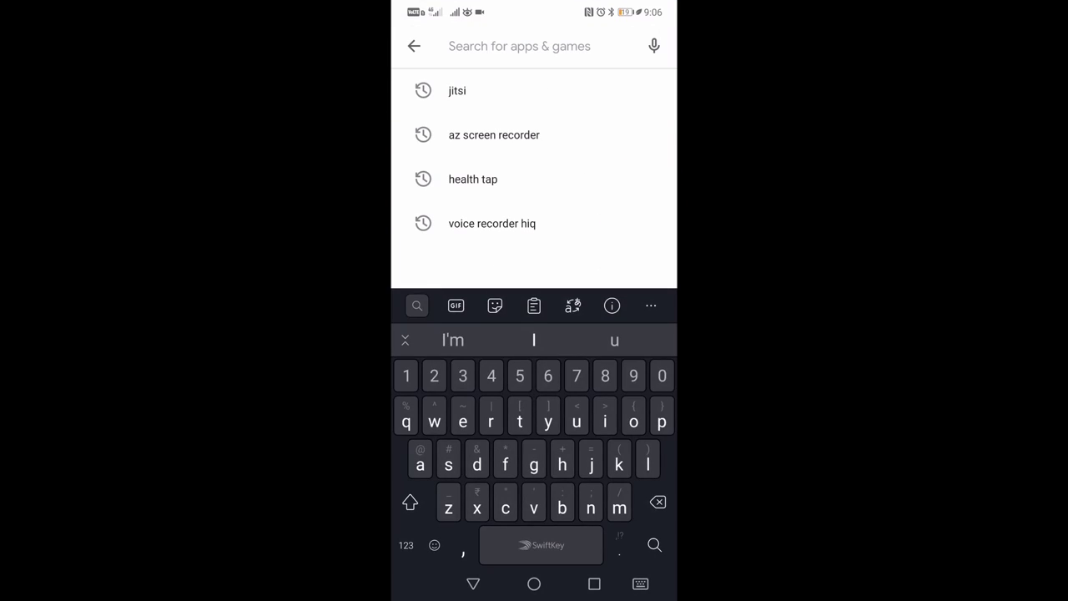
left_click(456, 90)
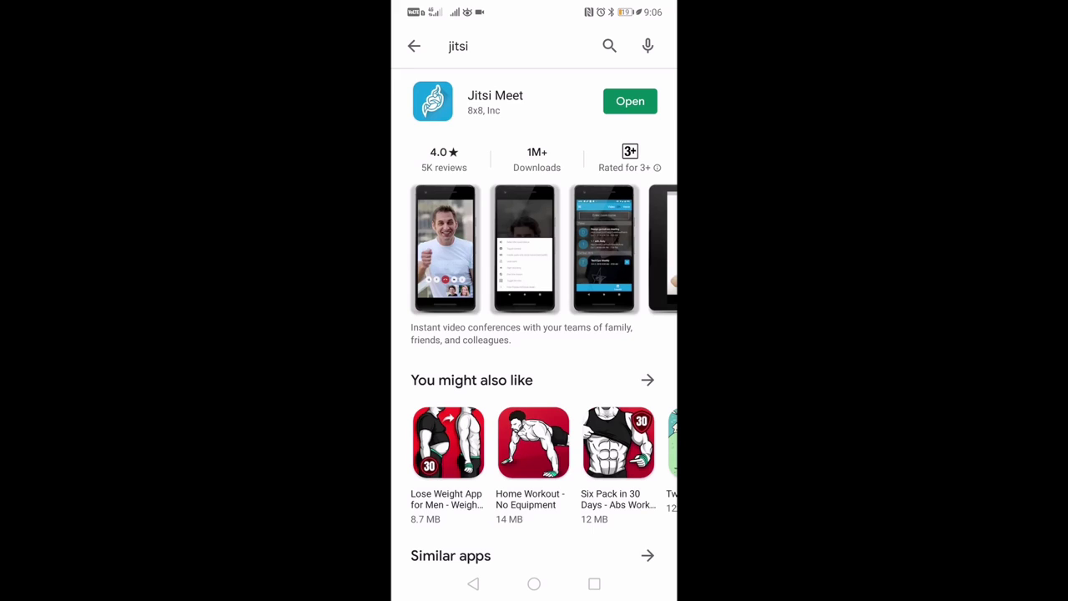
left_click(630, 101)
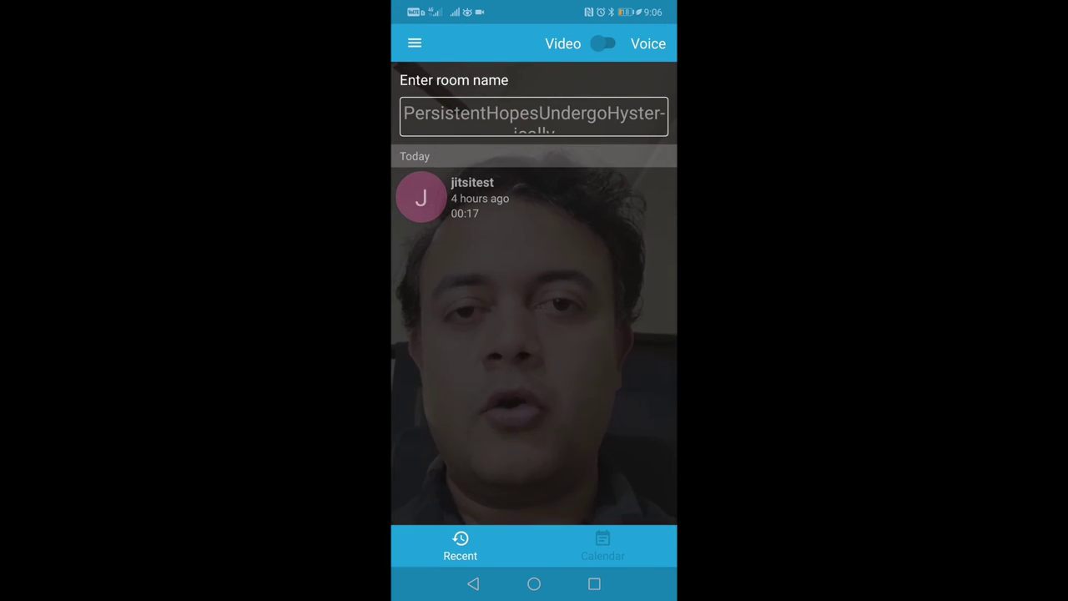
Step: Enter testdj as the room name in the mobile app and join that meeting
left_click(552, 117)
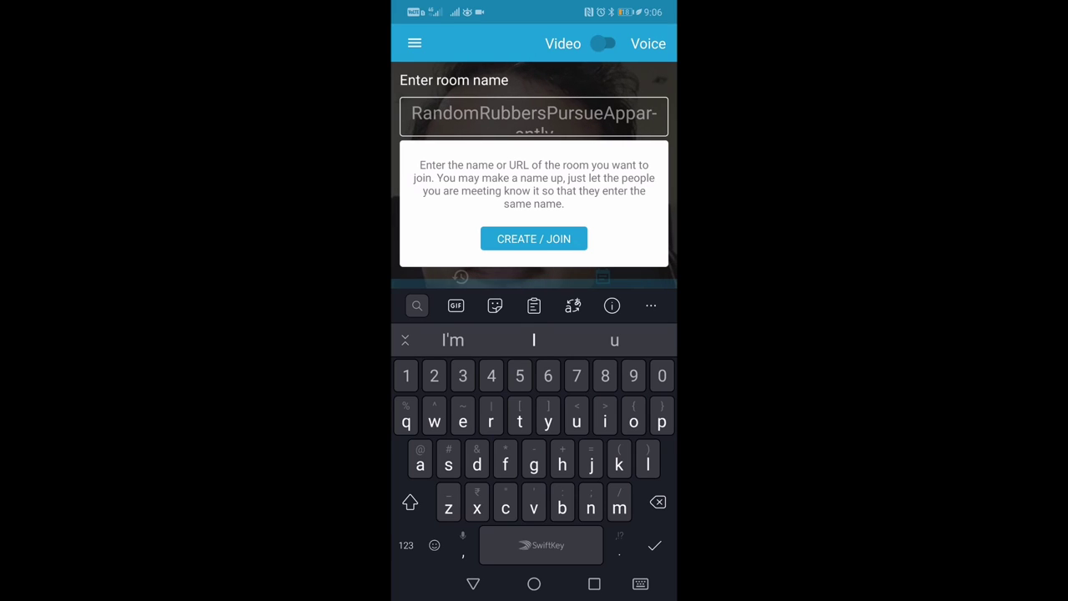
type("tes")
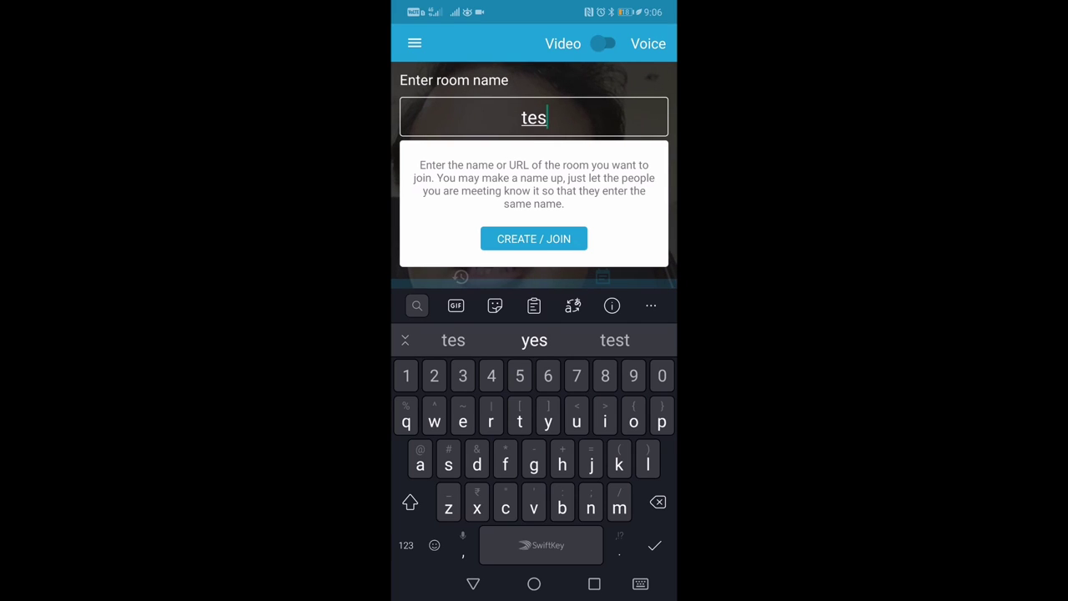
type("tdj")
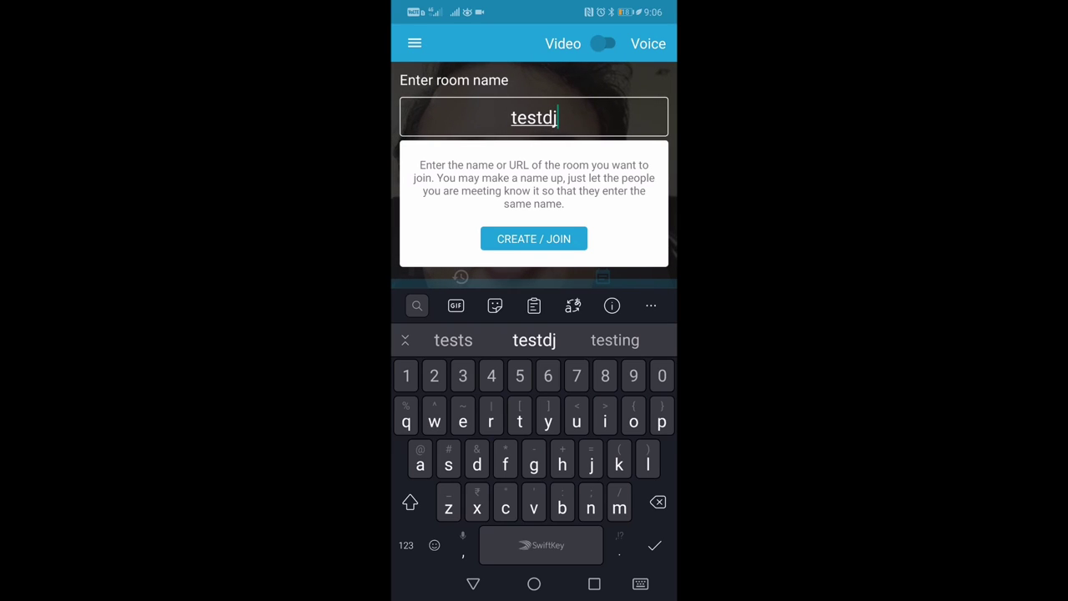
key("Return")
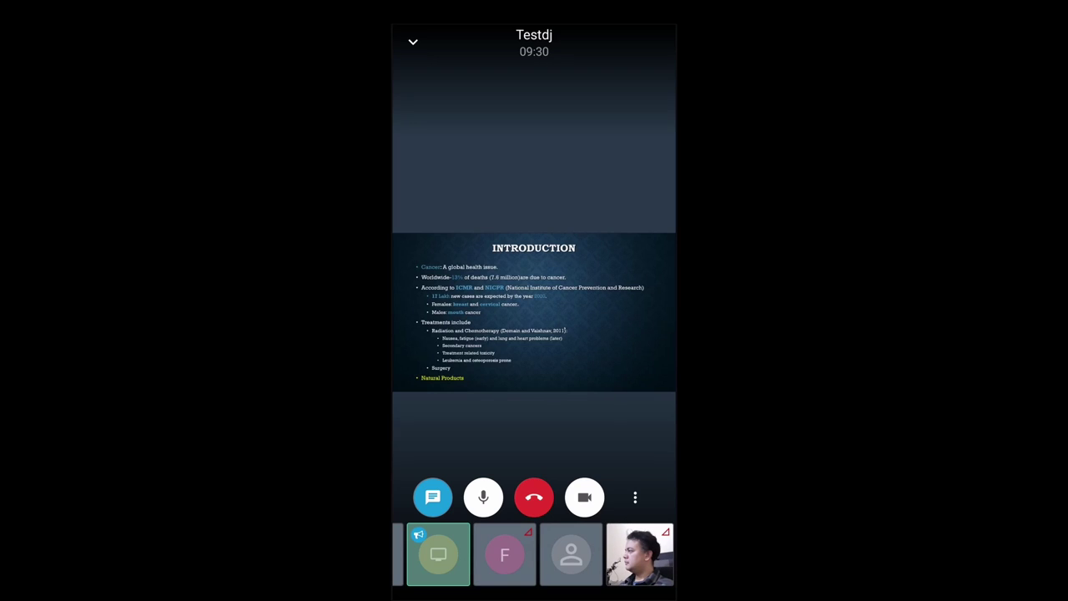
Step: Open the additional options of the testdj meeting in the mobile app
left_click(635, 497)
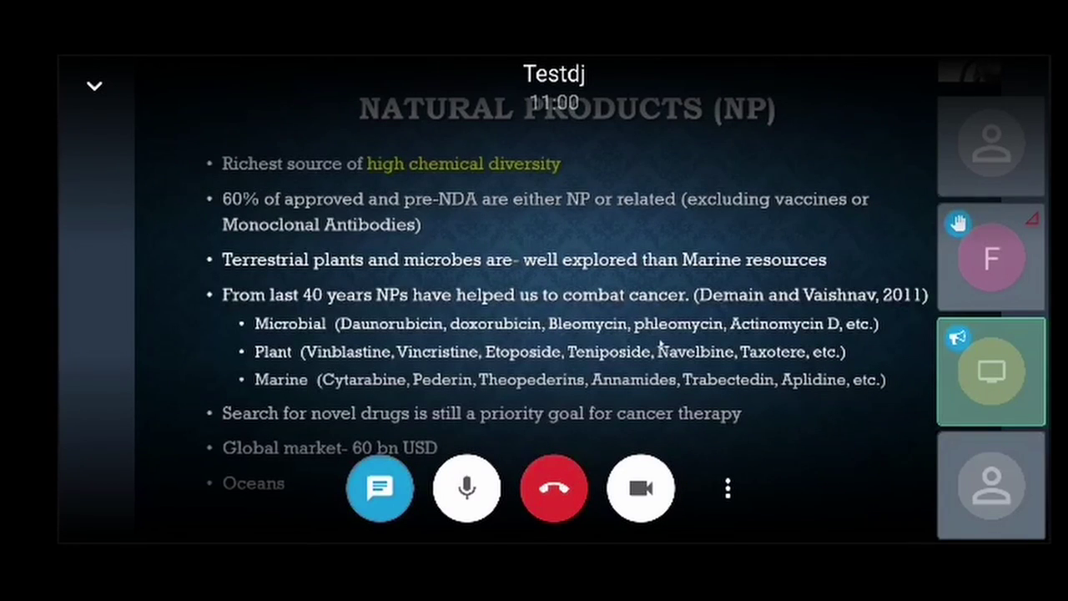
left_click(727, 488)
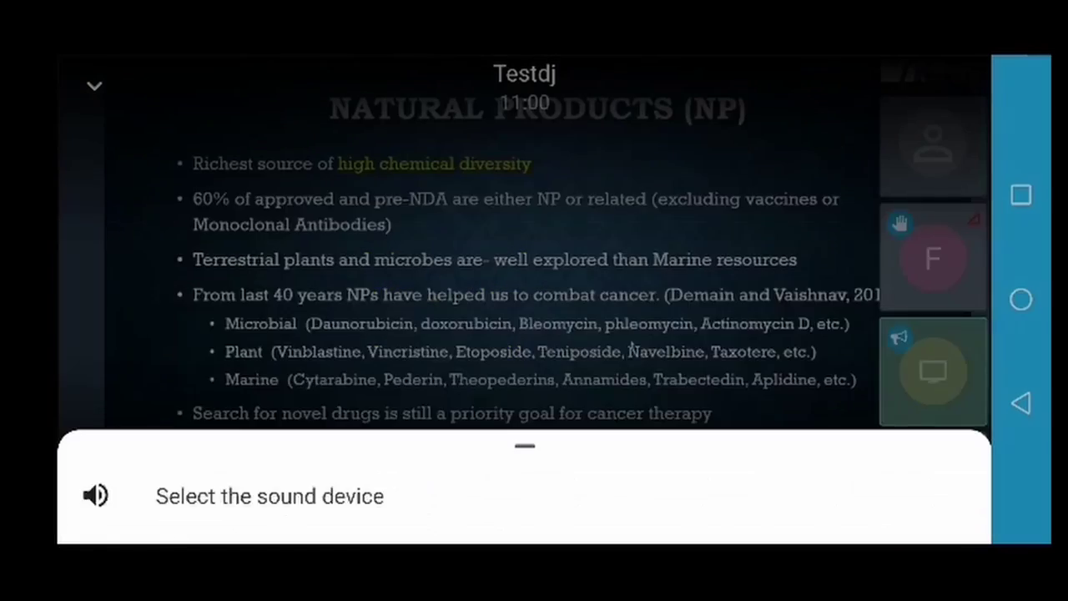